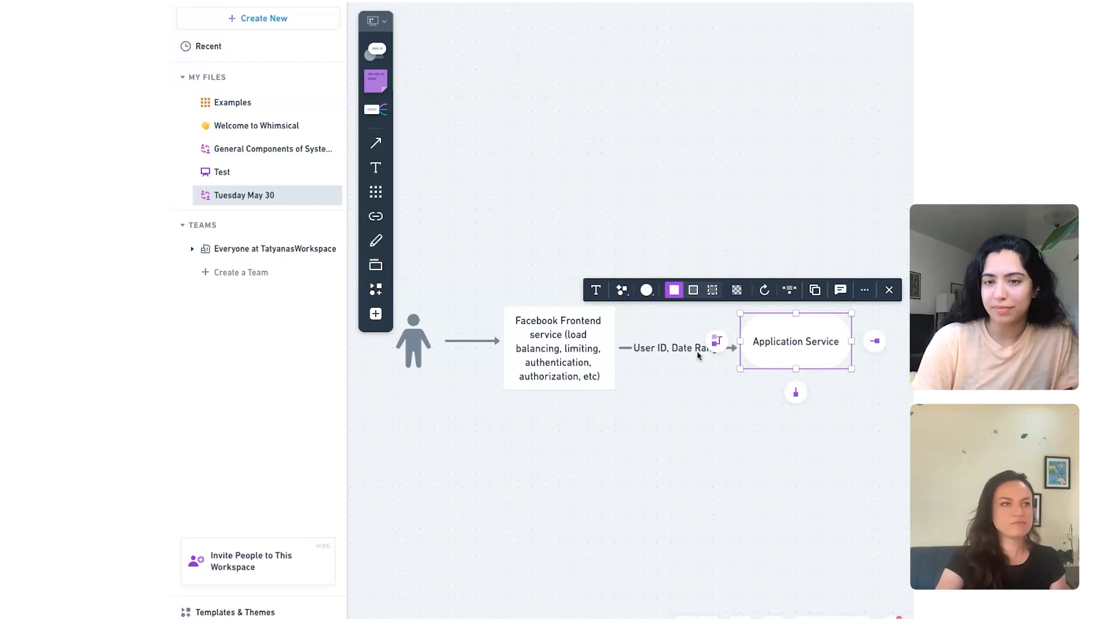
# Step: Extend the label on the connector between the frontend service and Application Service to "User ID, Date Range, Filtered List of Data"
pyautogui.doubleClick(696, 348)
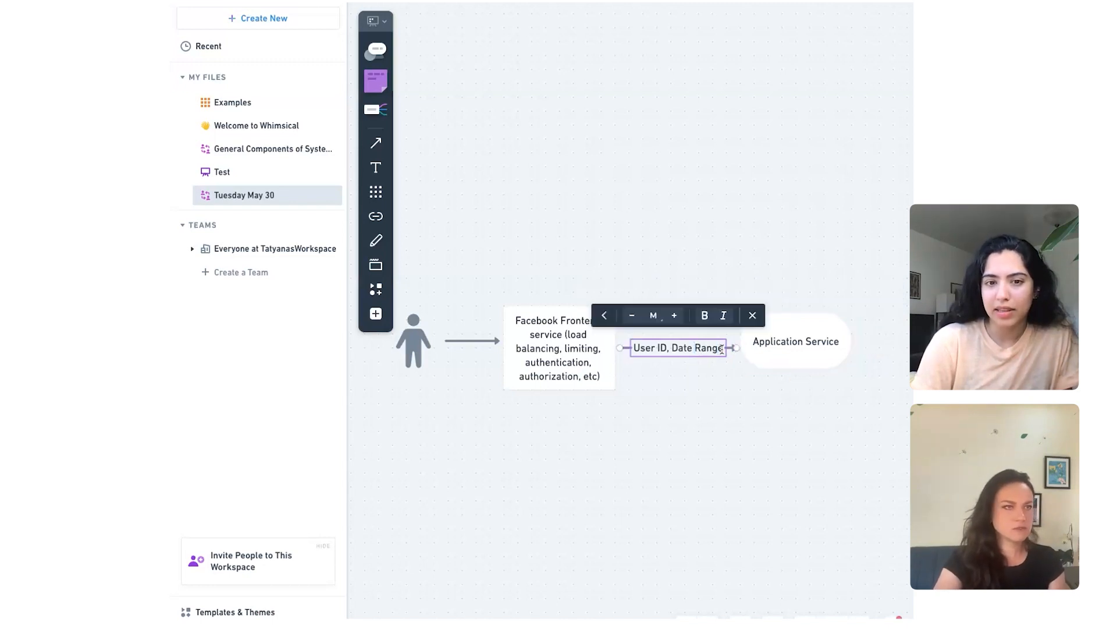
pyautogui.write(', ')
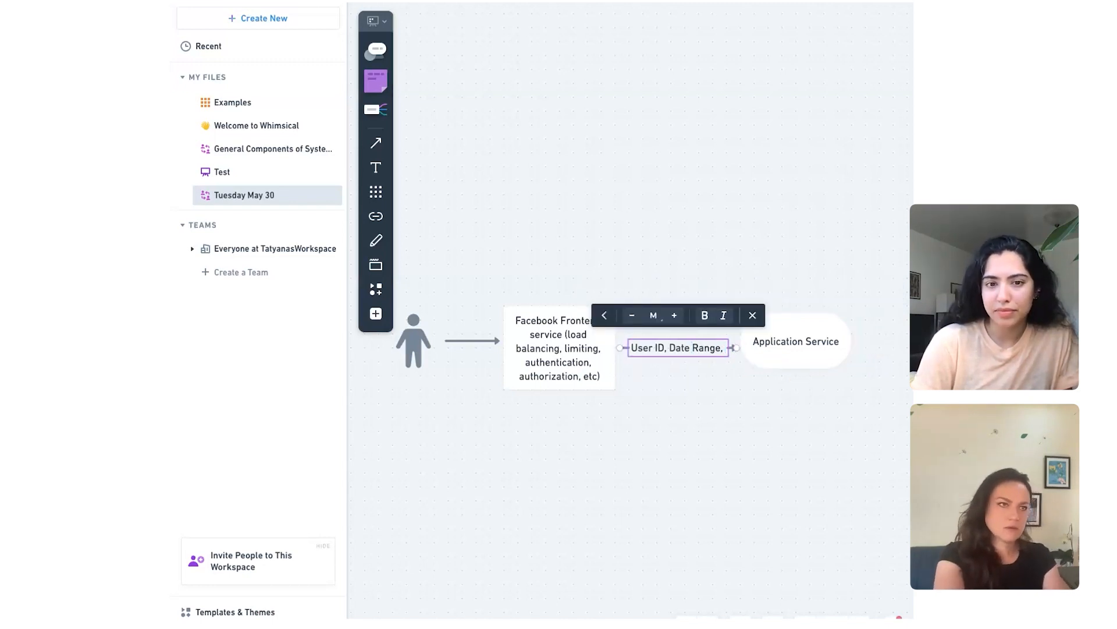
pyautogui.write('Let us')
pyautogui.press('BackSpace')
pyautogui.press('BackSpace')
pyautogui.press('BackSpace')
pyautogui.press('BackSpace')
pyautogui.press('BackSpace')
pyautogui.press('BackSpace')
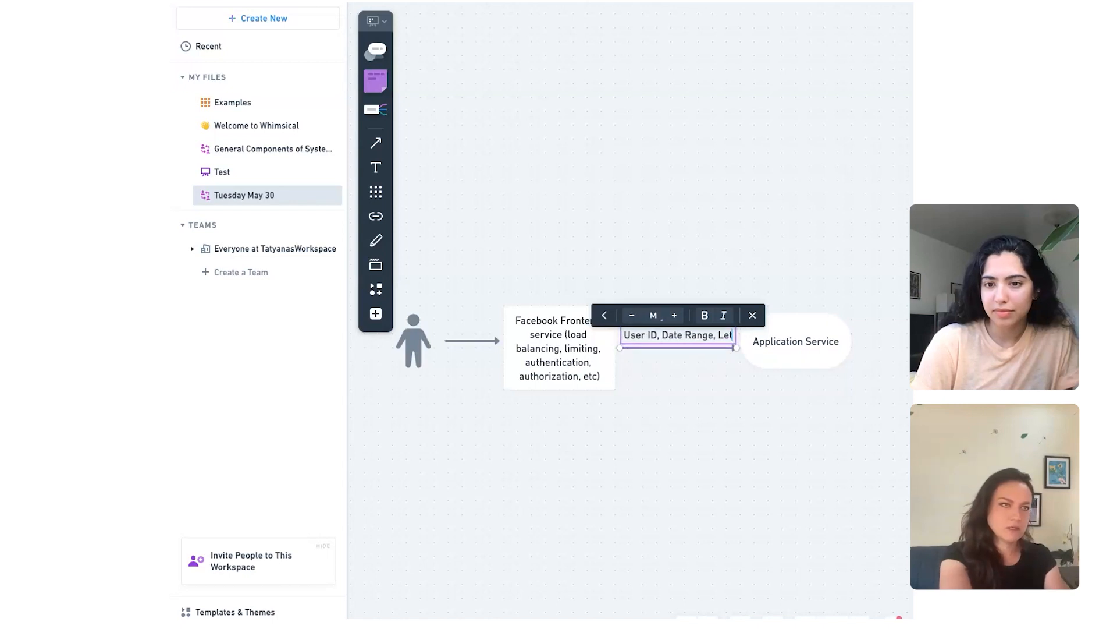
pyautogui.write('Filter')
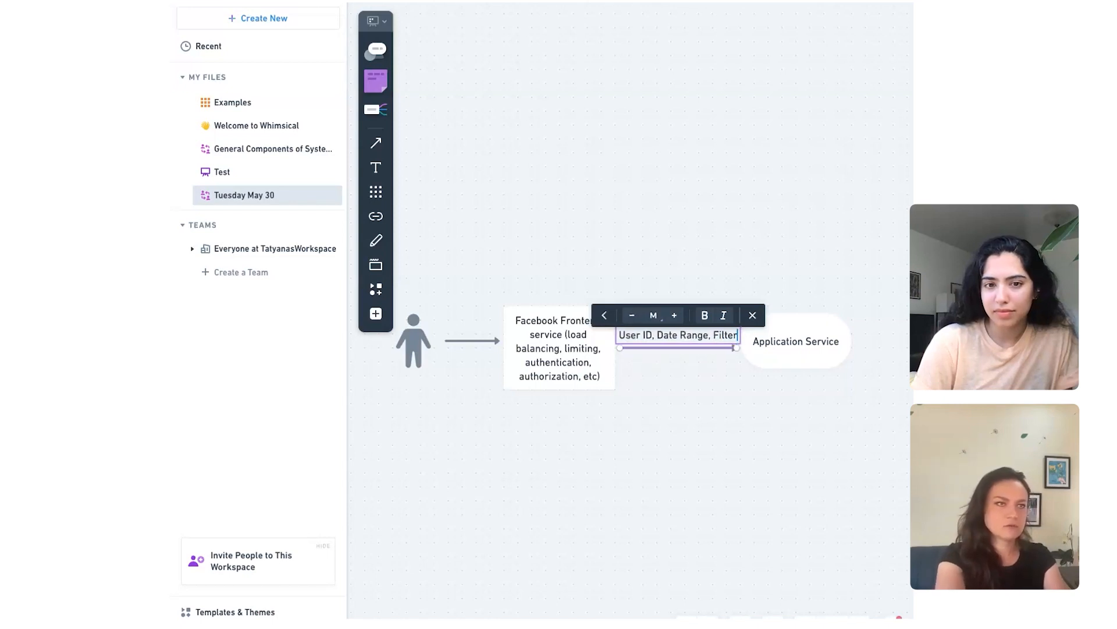
pyautogui.write('ed List of Data')
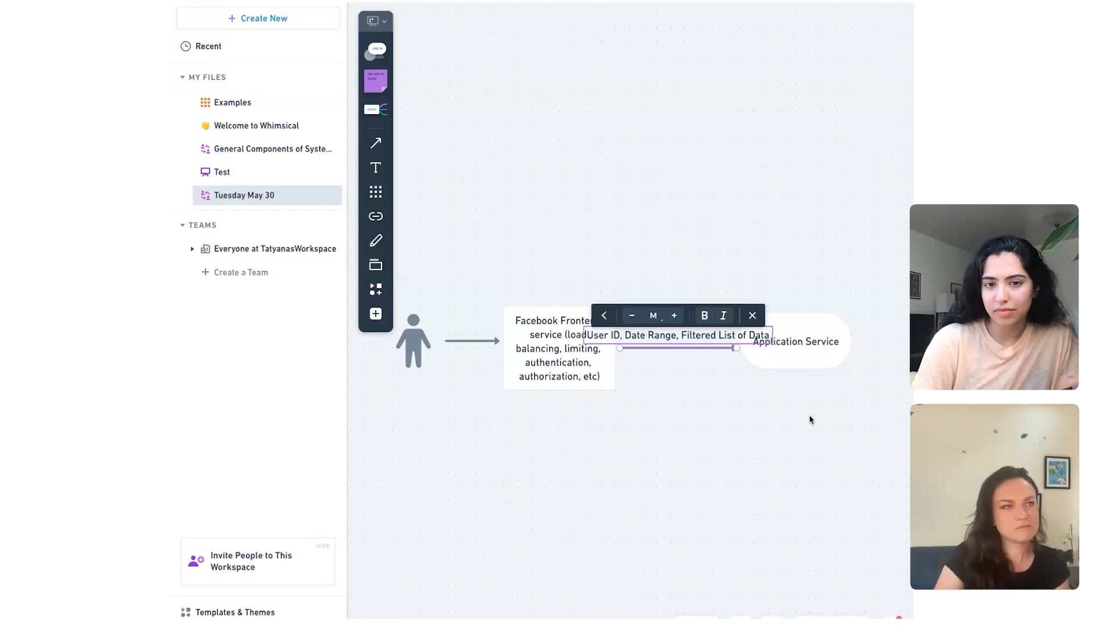
# Step: Move the Application Service shape slightly farther from the frontend service box to lengthen the connector between them
pyautogui.click(801, 372)
pyautogui.click(802, 365)
pyautogui.moveTo(802, 366)
pyautogui.mouseDown()
pyautogui.moveTo(829, 365)
pyautogui.moveTo(822, 371)
pyautogui.mouseUp()
# Step: Break the connector label after "User ID, Date Range," so that "Filtered List of Data" sits on a second line
pyautogui.click(697, 335)
pyautogui.click(697, 335)
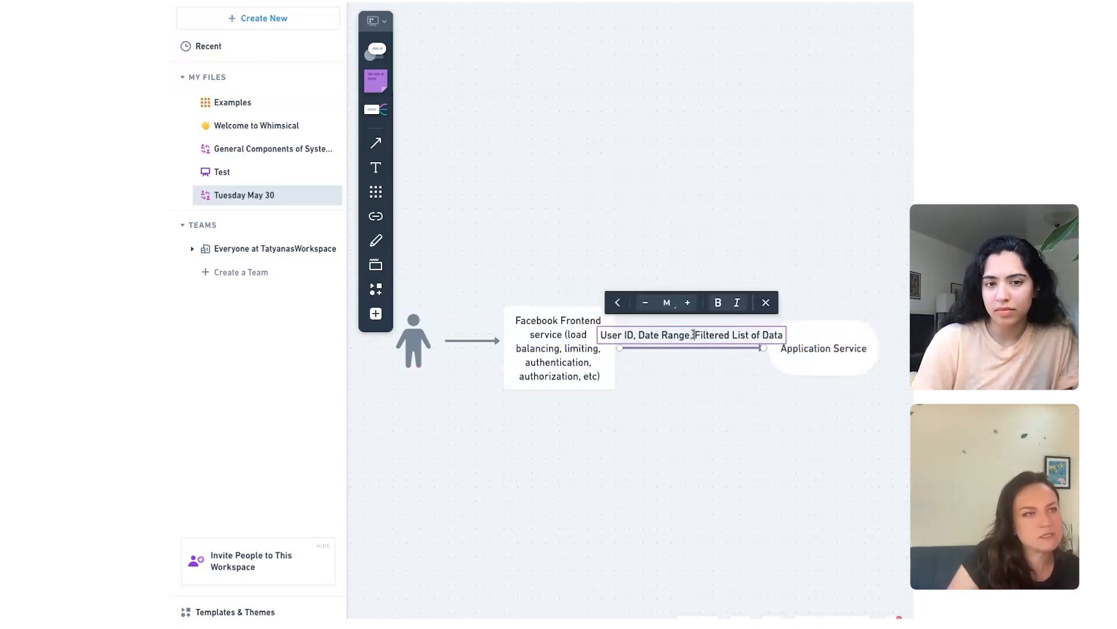
pyautogui.click(777, 386)
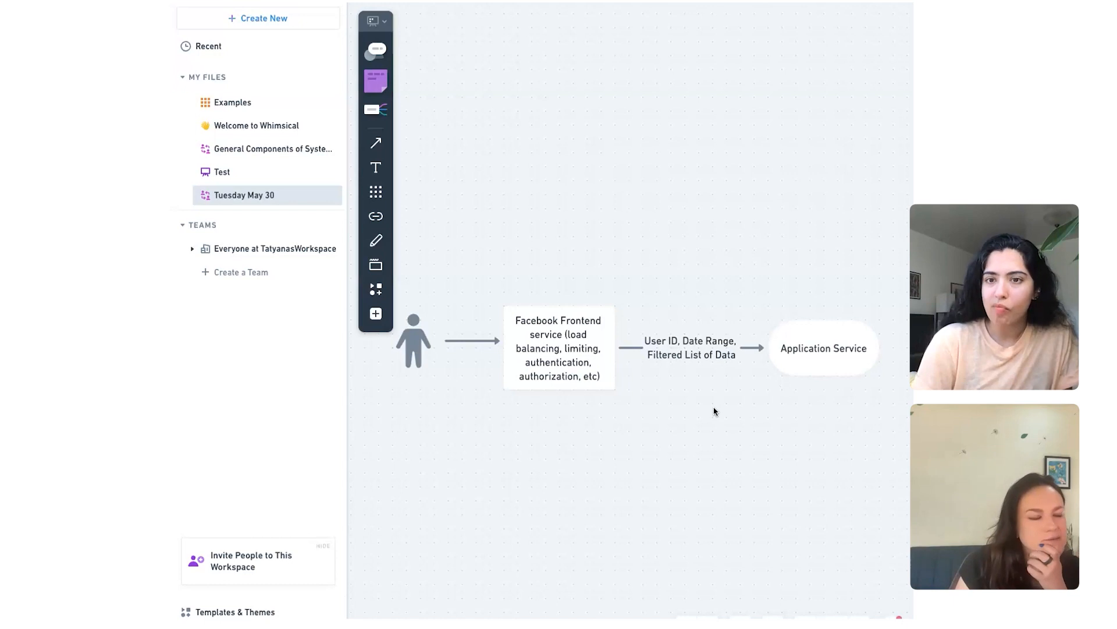
pyautogui.click(844, 361)
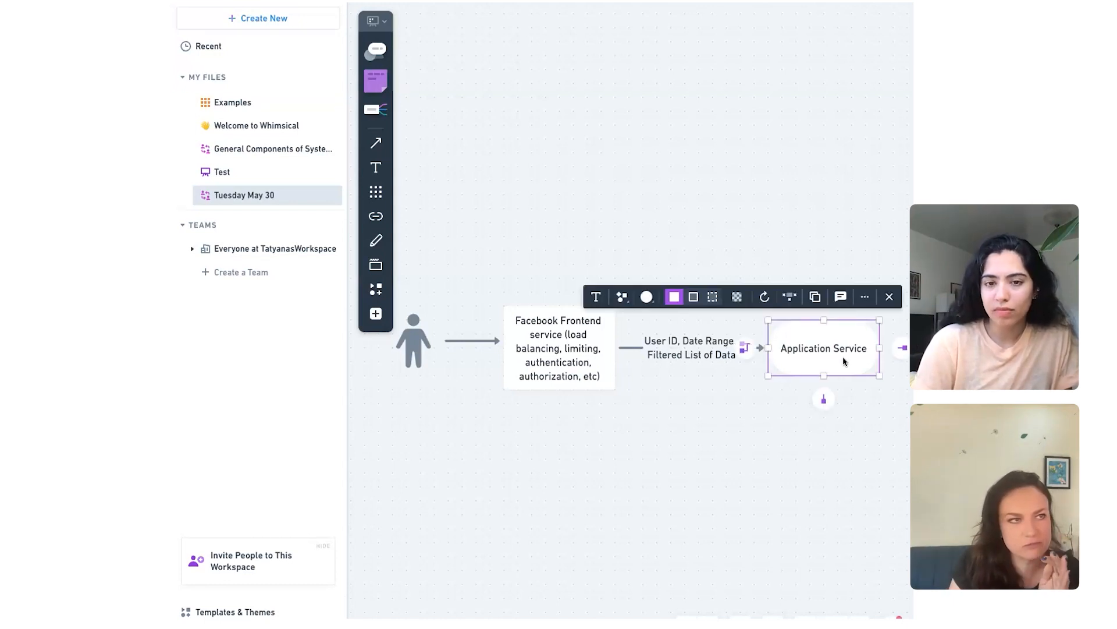
pyautogui.click(752, 388)
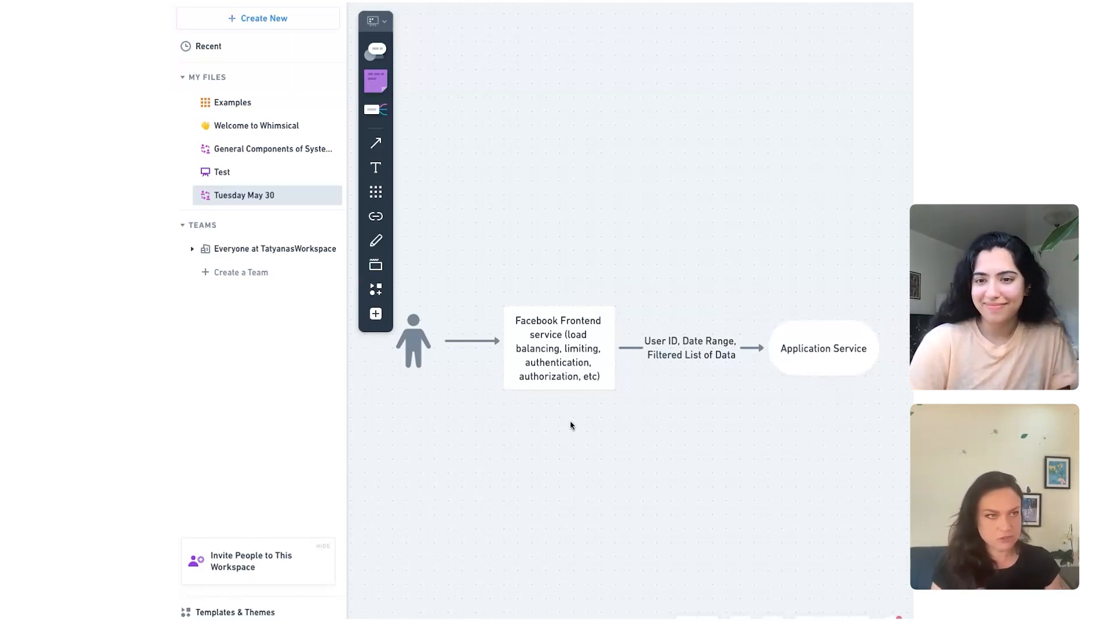
# Step: Change the Application Service shape's text to "Application Service(s)"
pyautogui.hscroll(1, 571, 425)
pyautogui.click(863, 353)
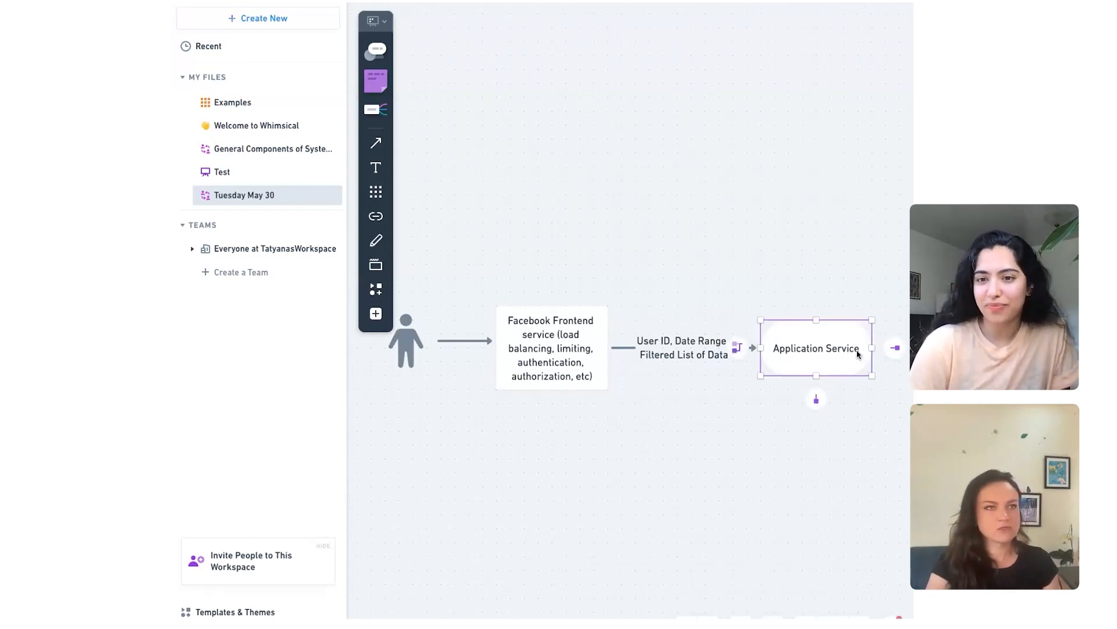
pyautogui.press('BackSpace')
pyautogui.write('e')
pyautogui.write('(s_')
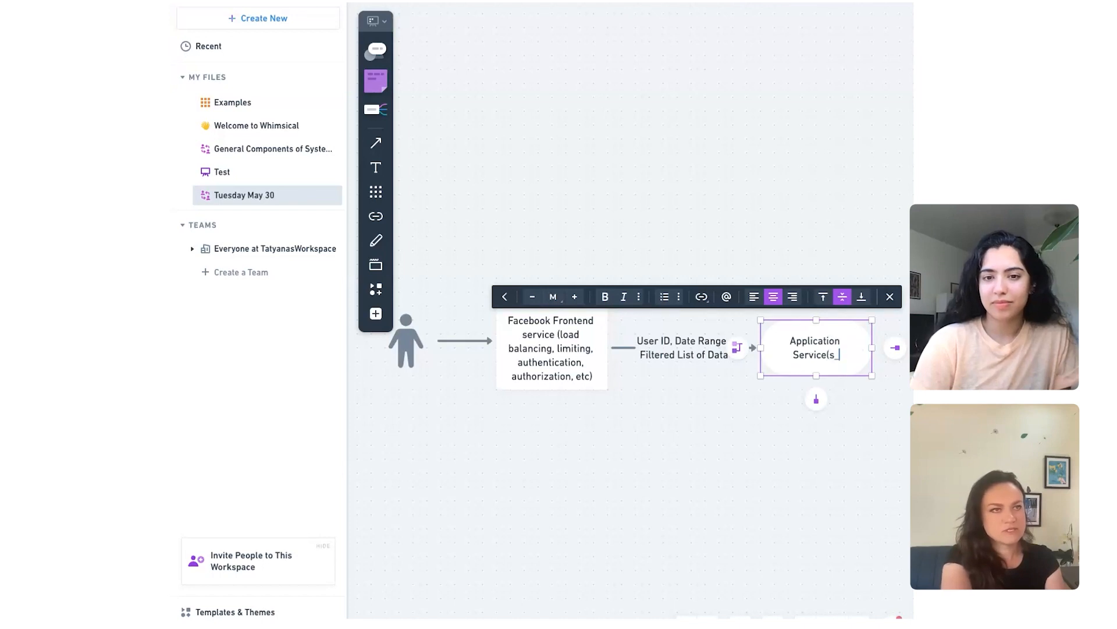
pyautogui.press('BackSpace')
pyautogui.write(')')
pyautogui.click(808, 415)
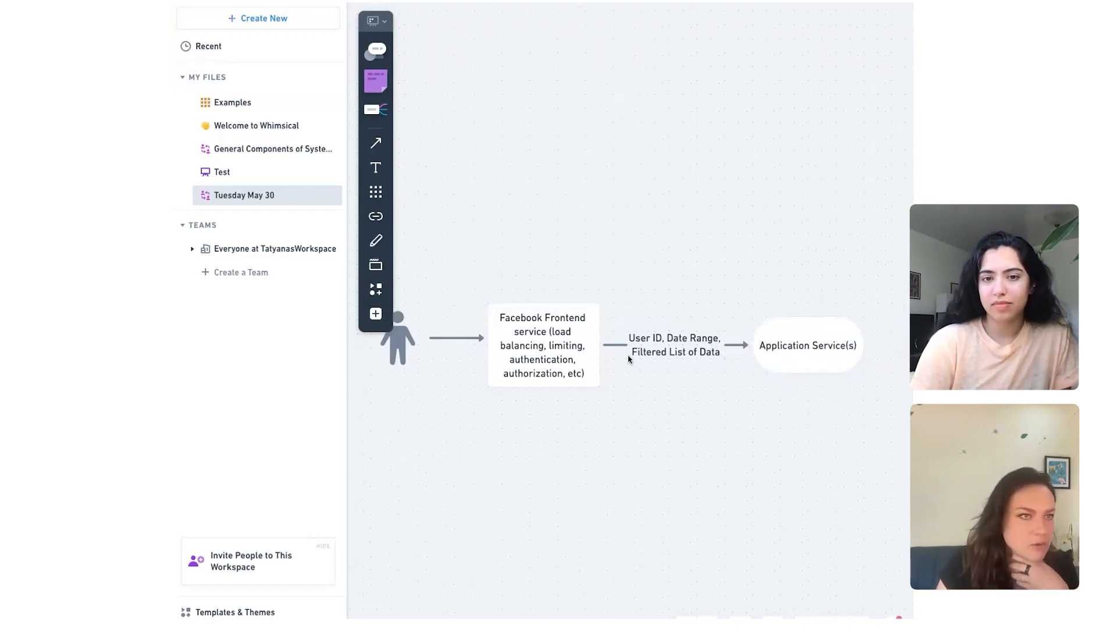
# Step: Select the Application Service(s) shape, with free canvas space available beyond it
pyautogui.hscroll(2, 568, 355)
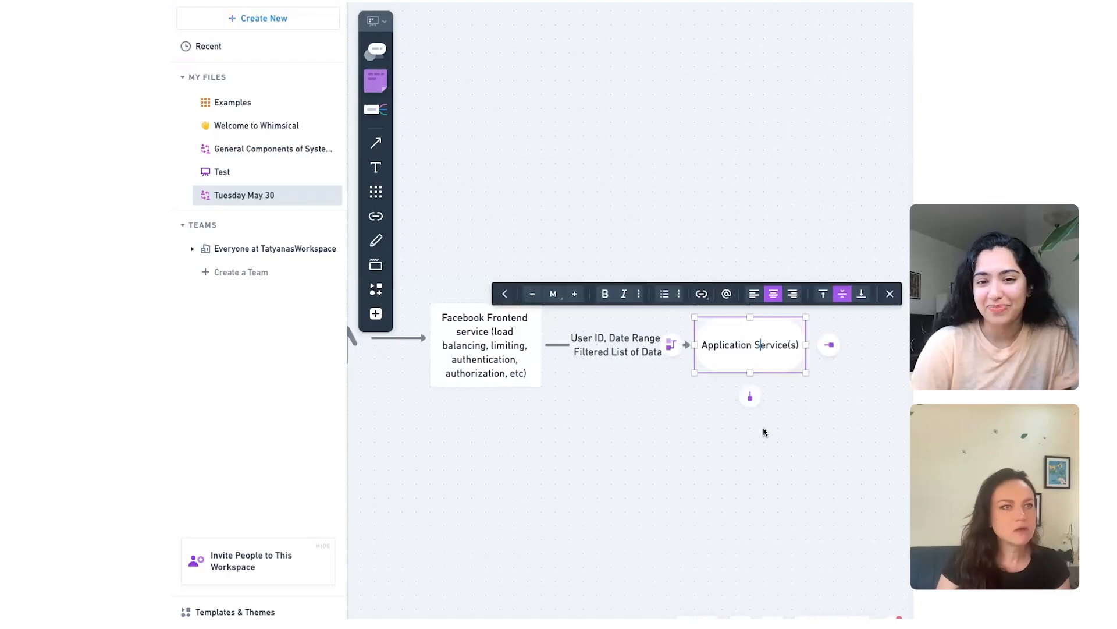
pyautogui.click(765, 431)
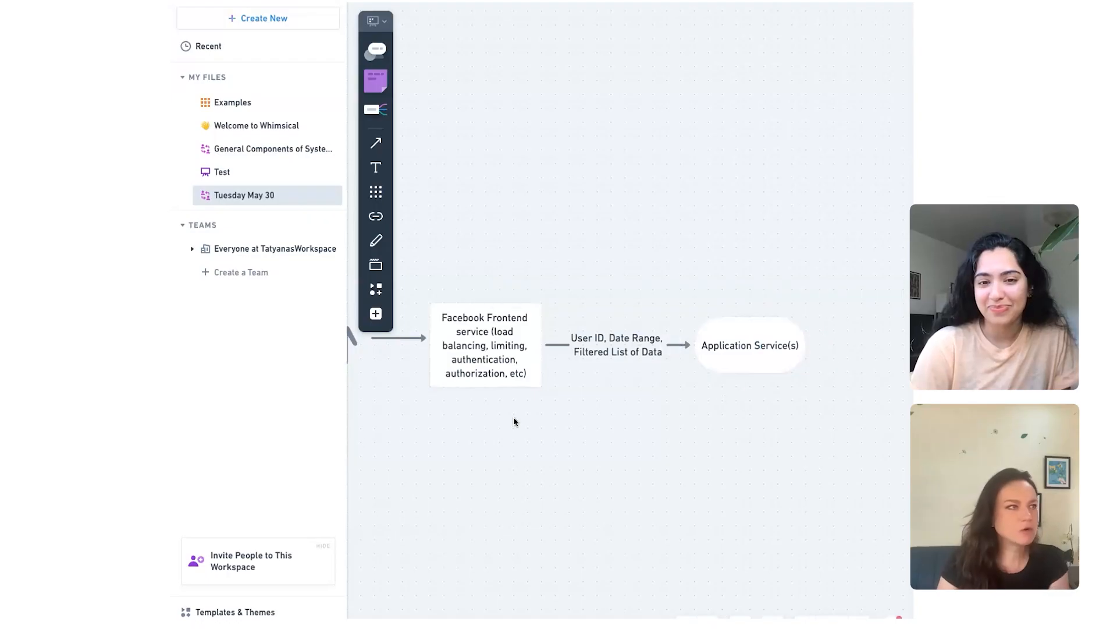
pyautogui.click(754, 343)
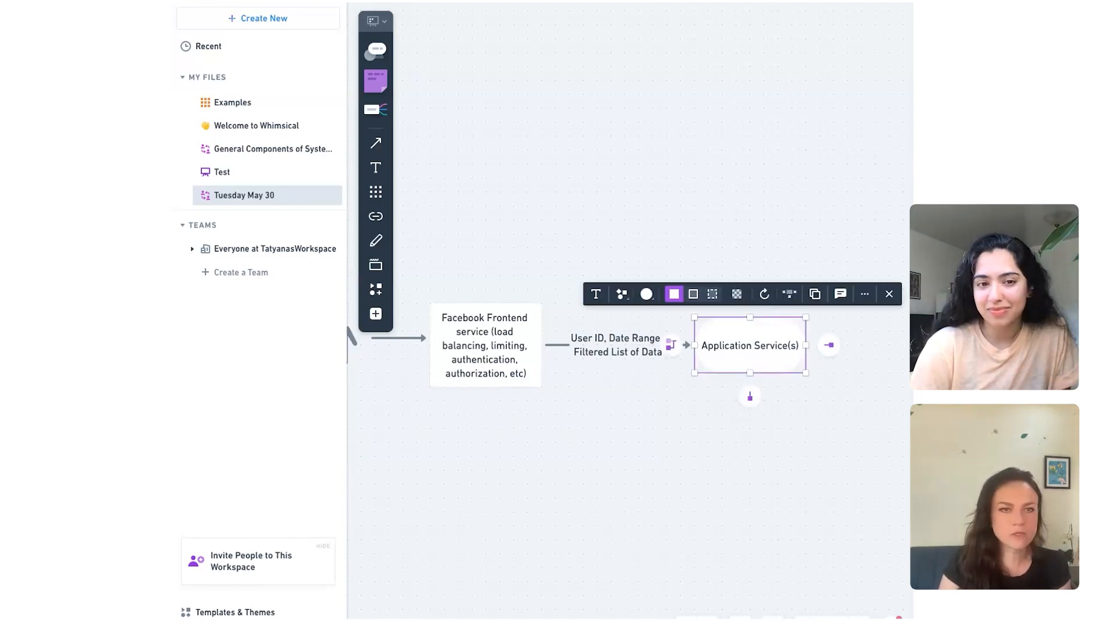
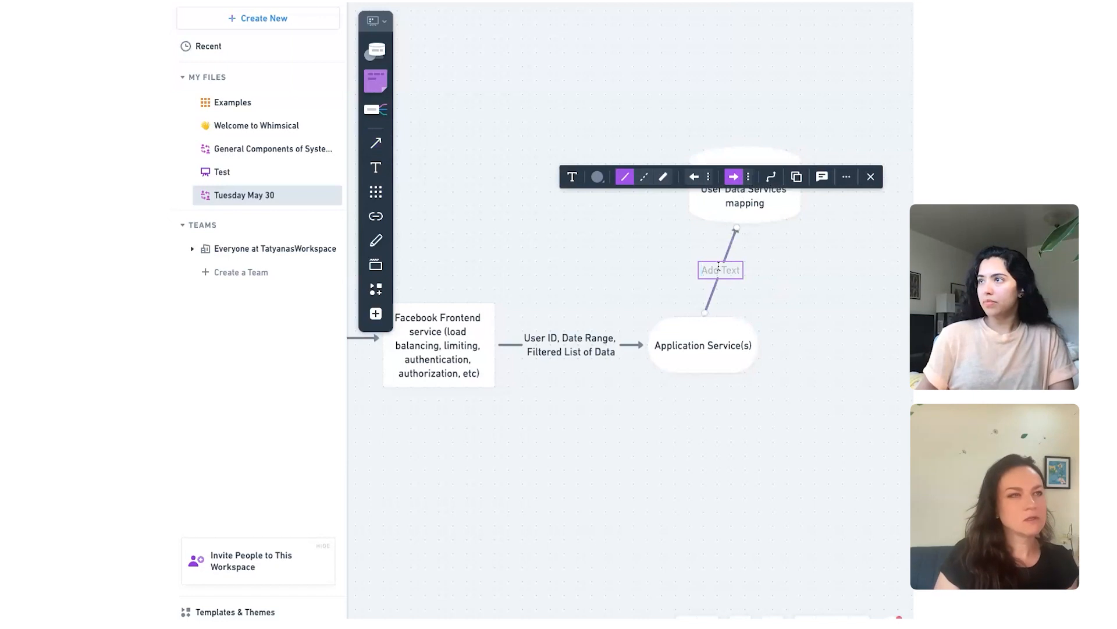
# Step: Label the connector from Application Service(s) to the User Data Services mapping database "Get Data Services"
pyautogui.write('Get User')
pyautogui.press('BackSpace')
pyautogui.press('BackSpace')
pyautogui.press('BackSpace')
pyautogui.press('BackSpace')
pyautogui.write('Data')
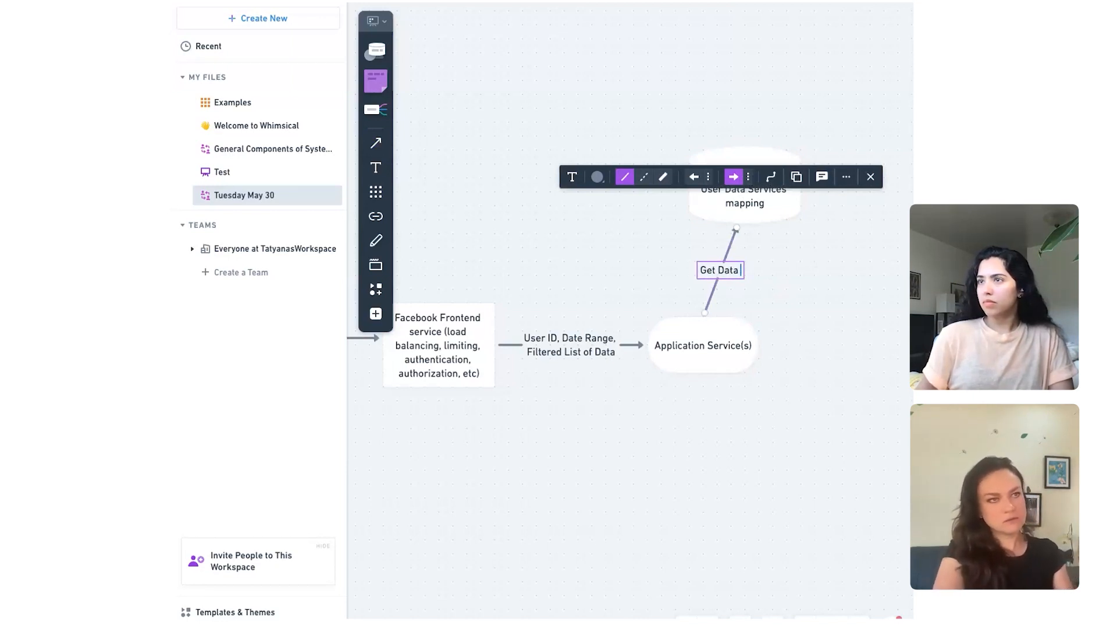
pyautogui.write(' Services')
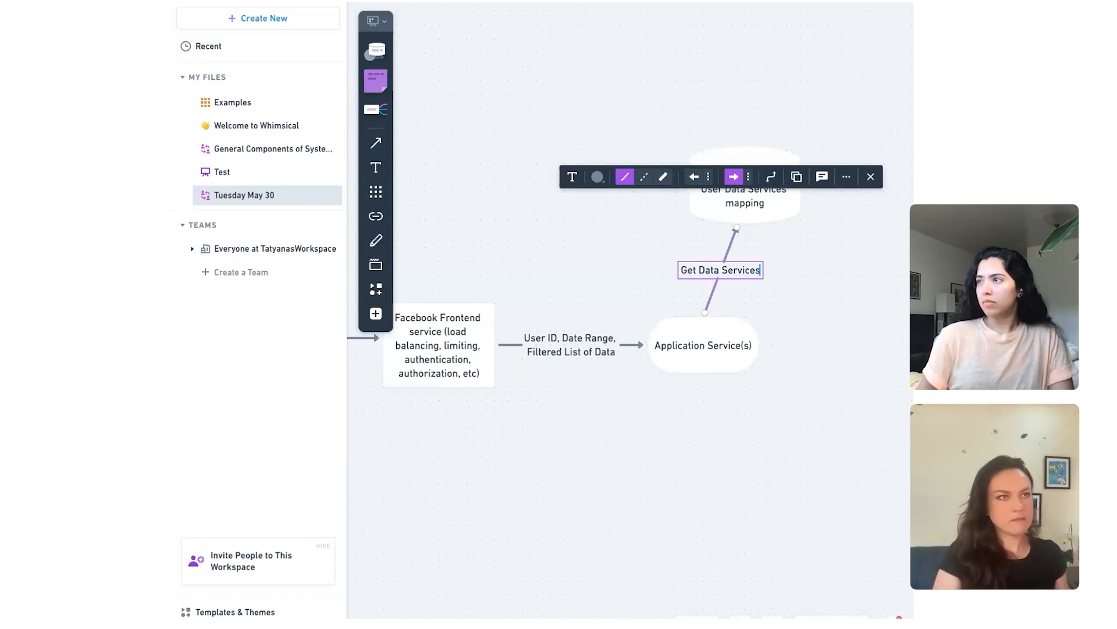
pyautogui.click(829, 275)
# Step: Draw a return connector from the User Data Services mapping database back to Application Service(s)
pyautogui.click(757, 220)
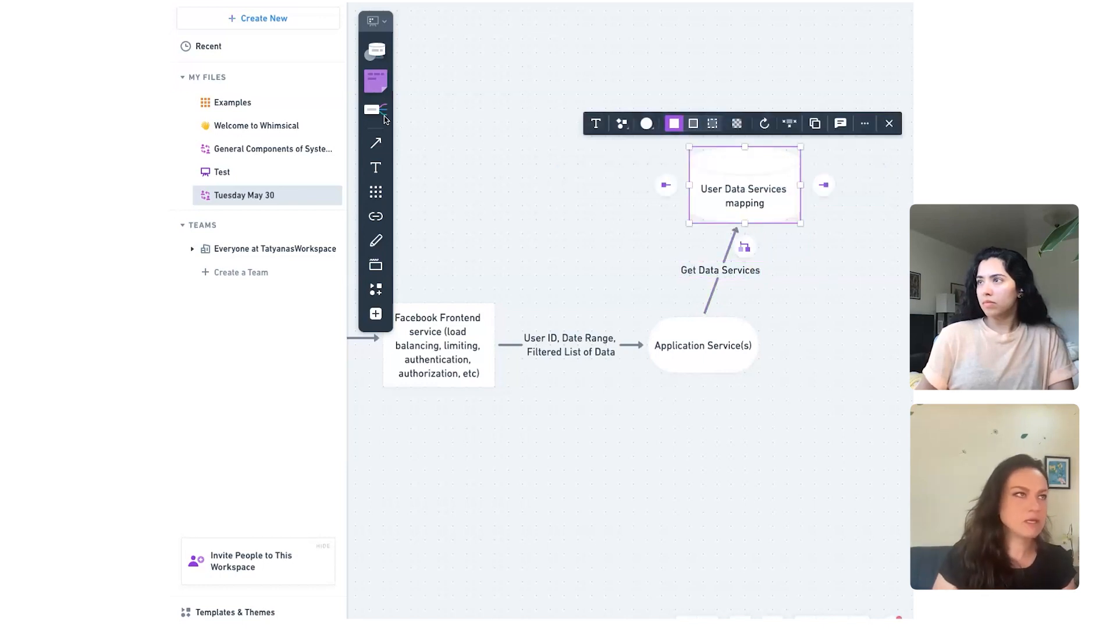
pyautogui.click(381, 142)
pyautogui.moveTo(766, 227); pyautogui.dragTo(759, 261)
pyautogui.moveTo(736, 300); pyautogui.dragTo(735, 312)
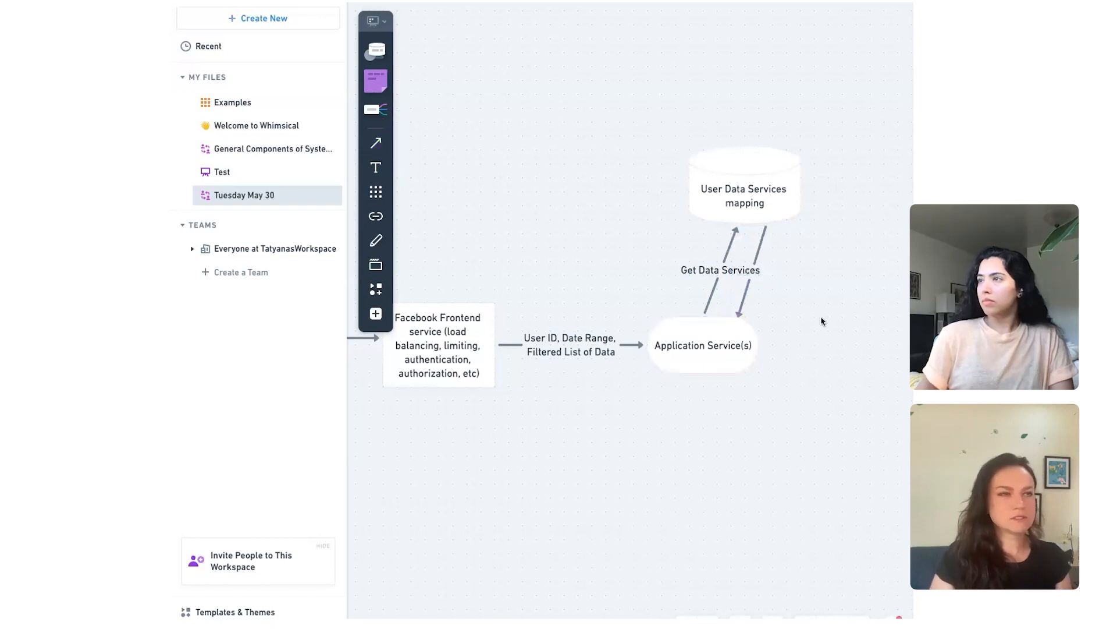
# Step: Bend the two connectors between Application Service(s) and the database outward into opposing curves
pyautogui.click(752, 267)
pyautogui.moveTo(754, 257)
pyautogui.mouseDown()
pyautogui.moveTo(781, 272)
pyautogui.moveTo(705, 244)
pyautogui.mouseUp()
pyautogui.click(777, 266)
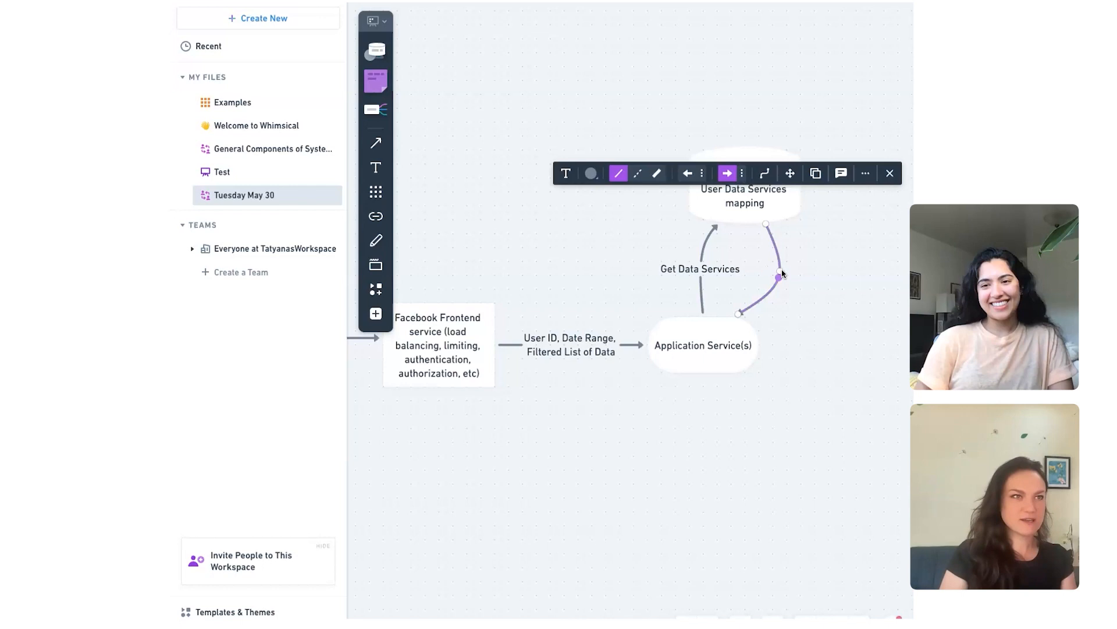
# Step: Label the curved connector returning from the database to Application Service(s) "Data Services"
pyautogui.doubleClick(779, 268)
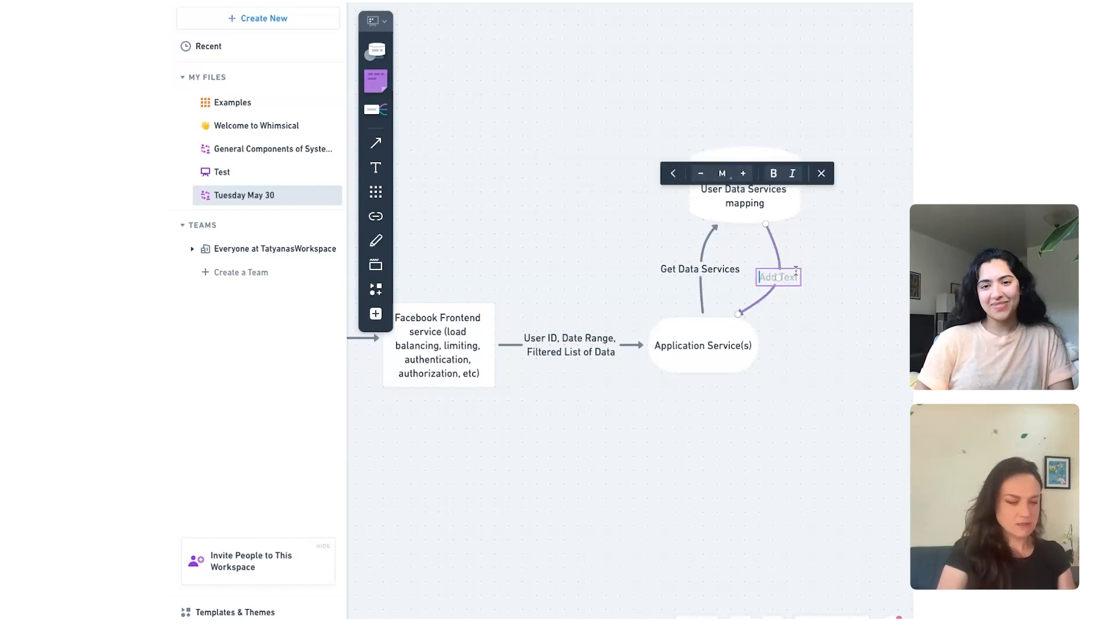
pyautogui.write('Data Services')
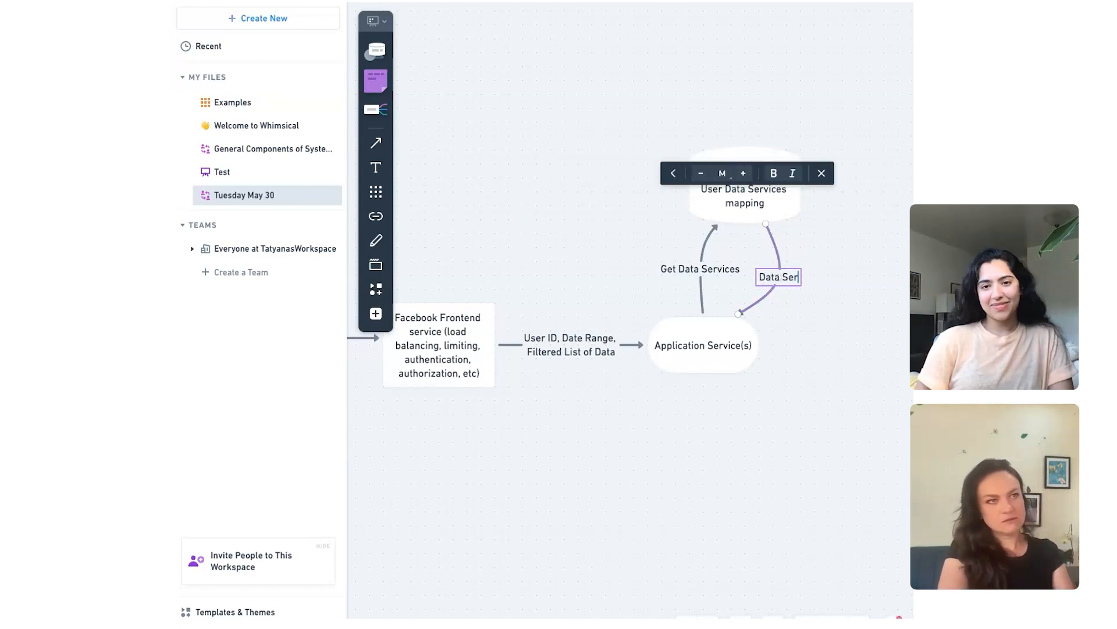
pyautogui.click(766, 352)
# Step: Add a rounded flowchart shape with the text "Data Service" in the free space beyond the Application Service(s) shape
pyautogui.hscroll(4, 767, 353)
pyautogui.hscroll(-1, 767, 356)
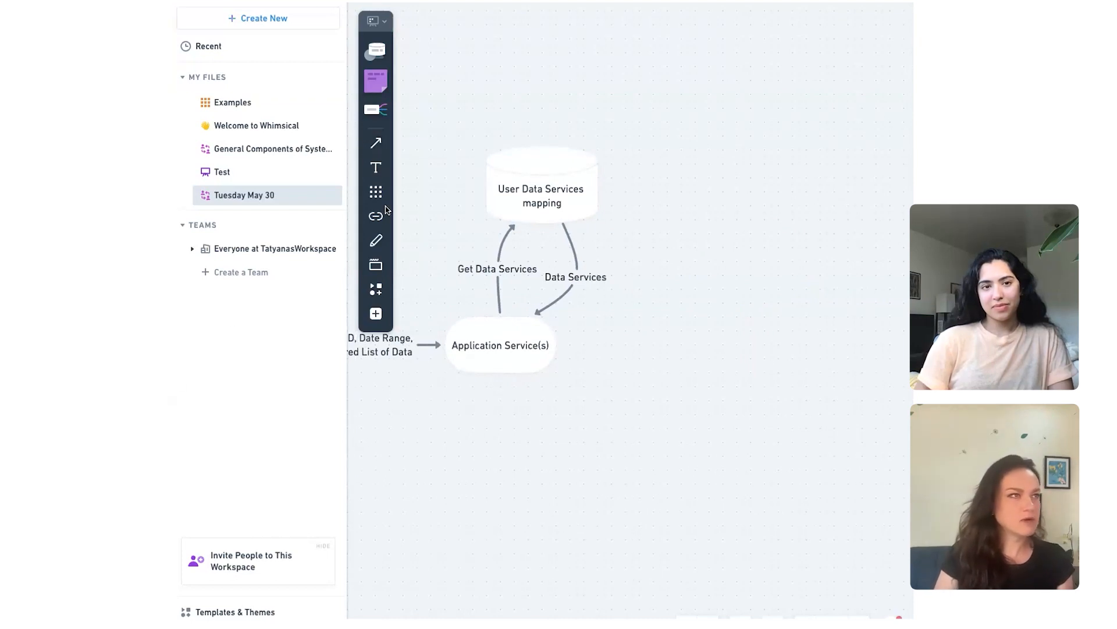
pyautogui.click(375, 288)
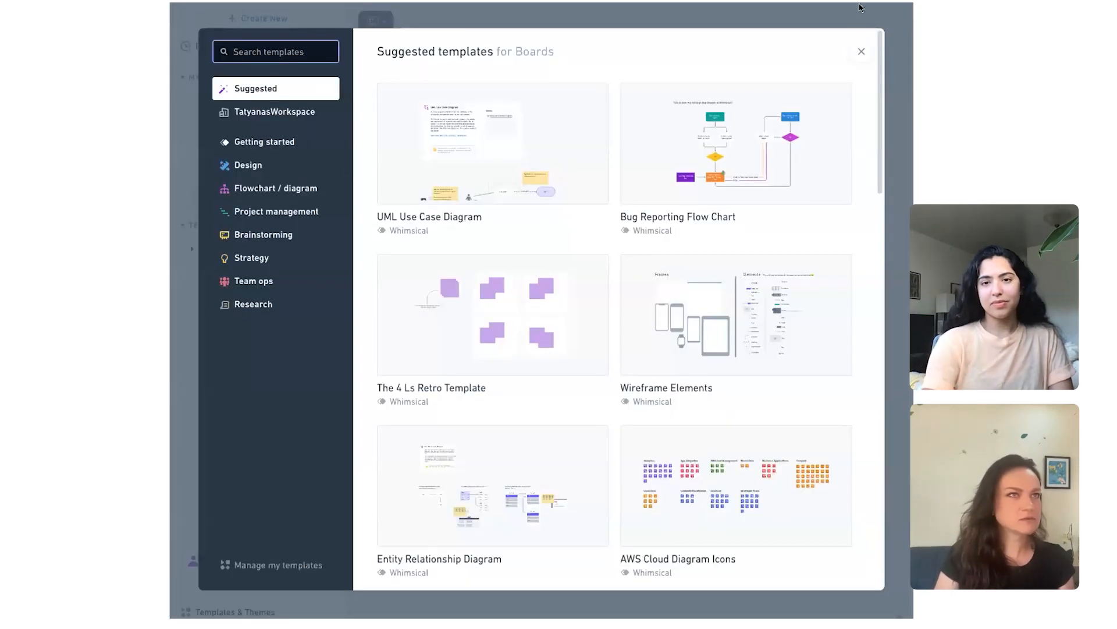
pyautogui.click(861, 51)
pyautogui.click(376, 314)
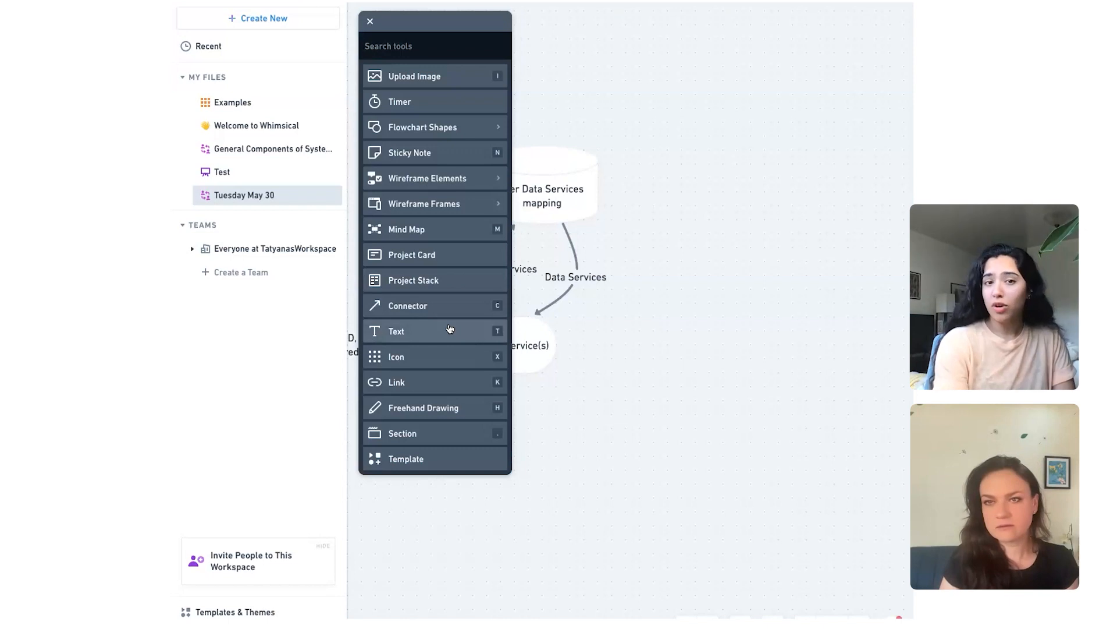
pyautogui.click(442, 127)
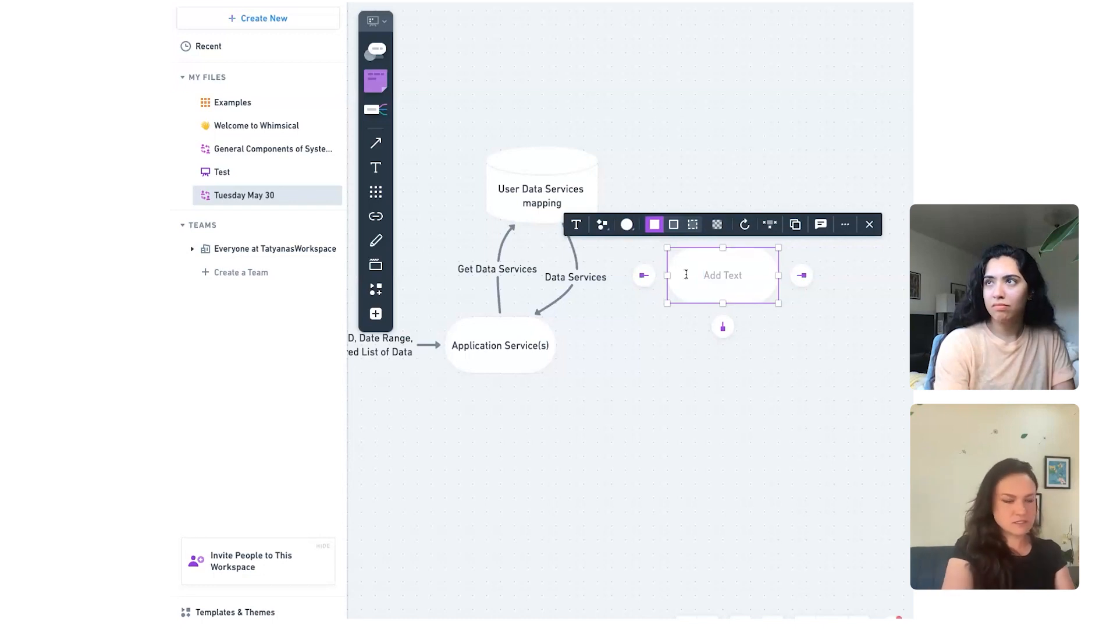
pyautogui.write('Data Sr')
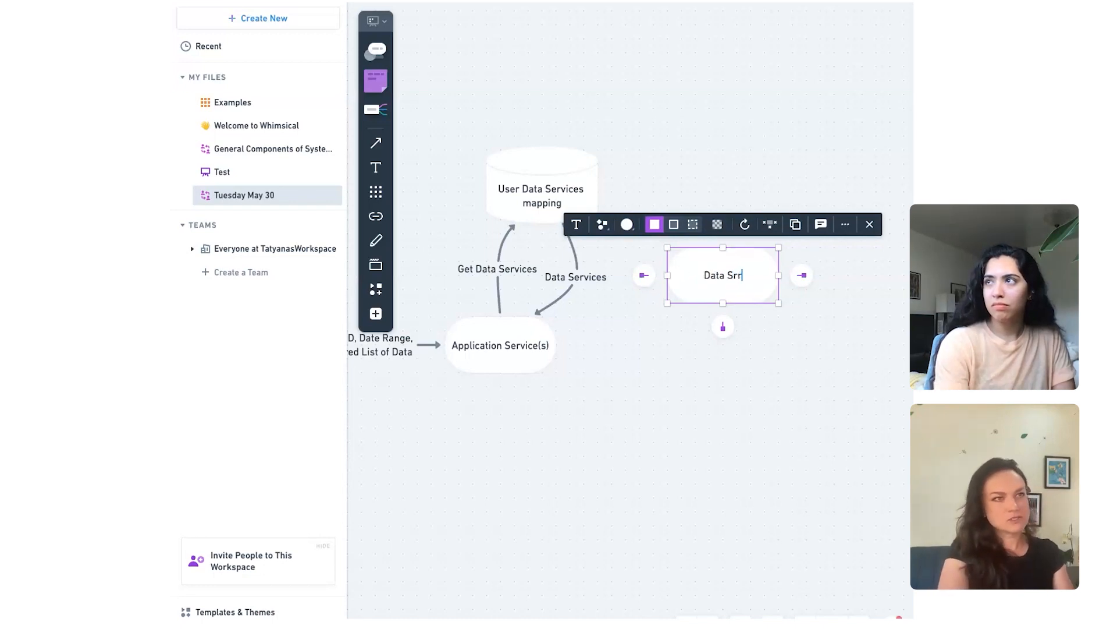
pyautogui.press('BackSpace')
pyautogui.write('ervice')
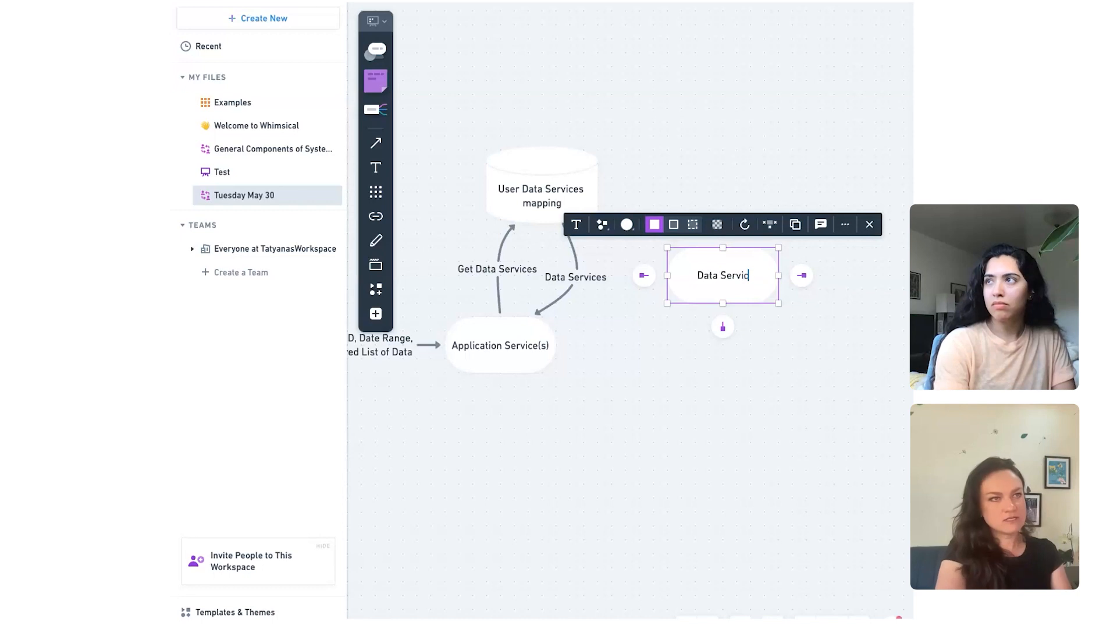
pyautogui.click(685, 365)
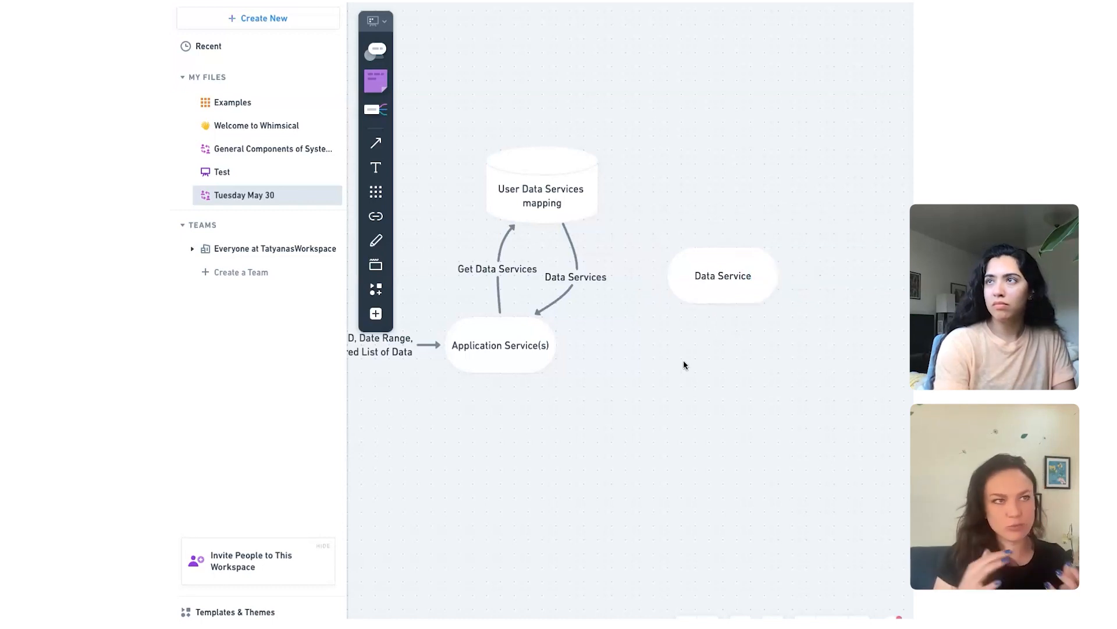
# Step: Place a duplicate of the Data Service shape directly below the original
pyautogui.hscroll(-1, 510, 342)
pyautogui.click(748, 299)
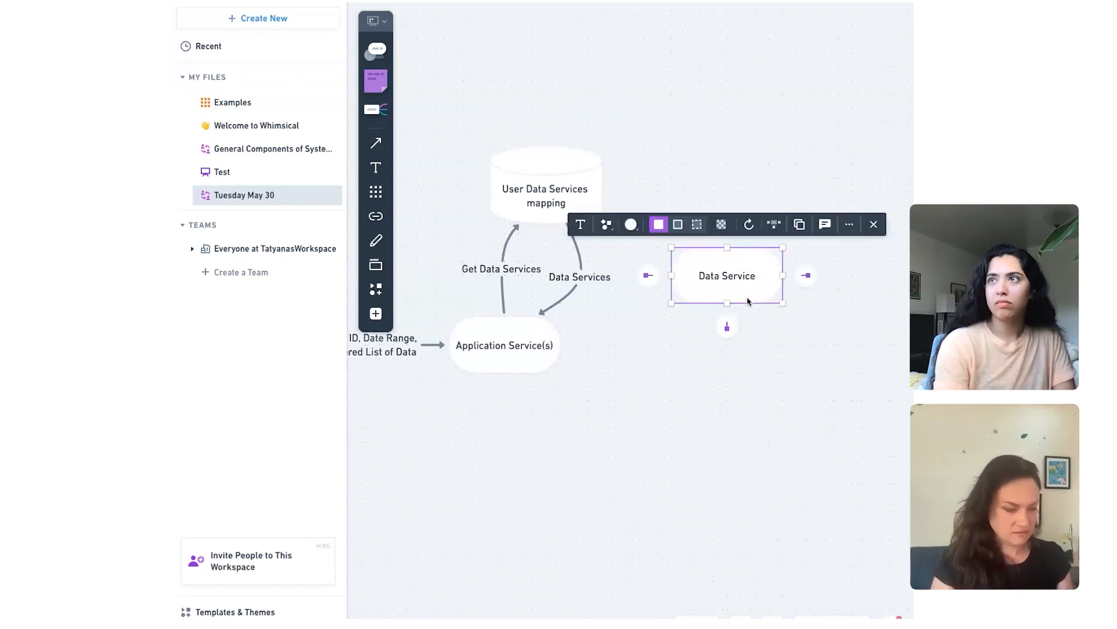
pyautogui.moveTo(714, 295); pyautogui.dragTo(706, 419)
pyautogui.click(521, 407)
# Step: Draw a connector from Application Service(s) to the upper Data Service shape and label it "Data Request"
pyautogui.click(376, 144)
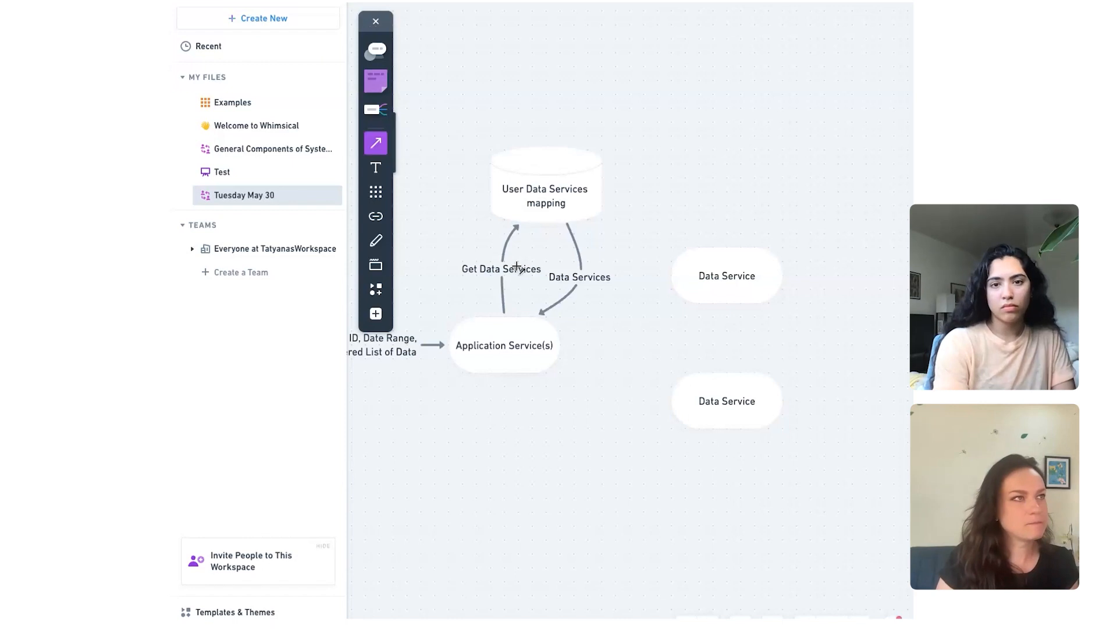
pyautogui.moveTo(561, 341); pyautogui.dragTo(670, 288)
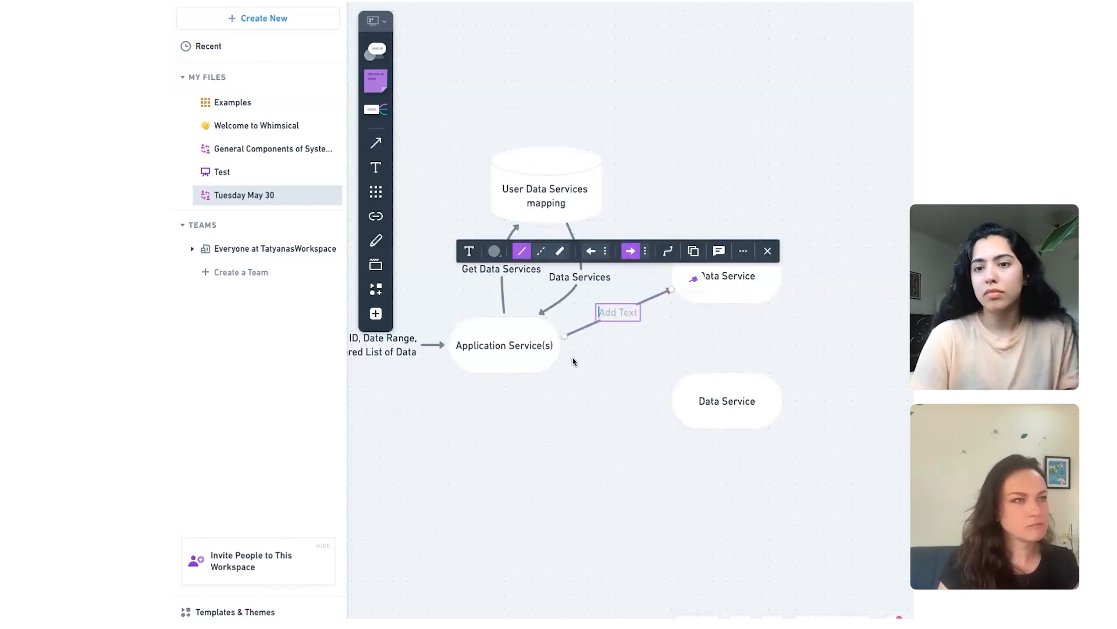
pyautogui.write('G')
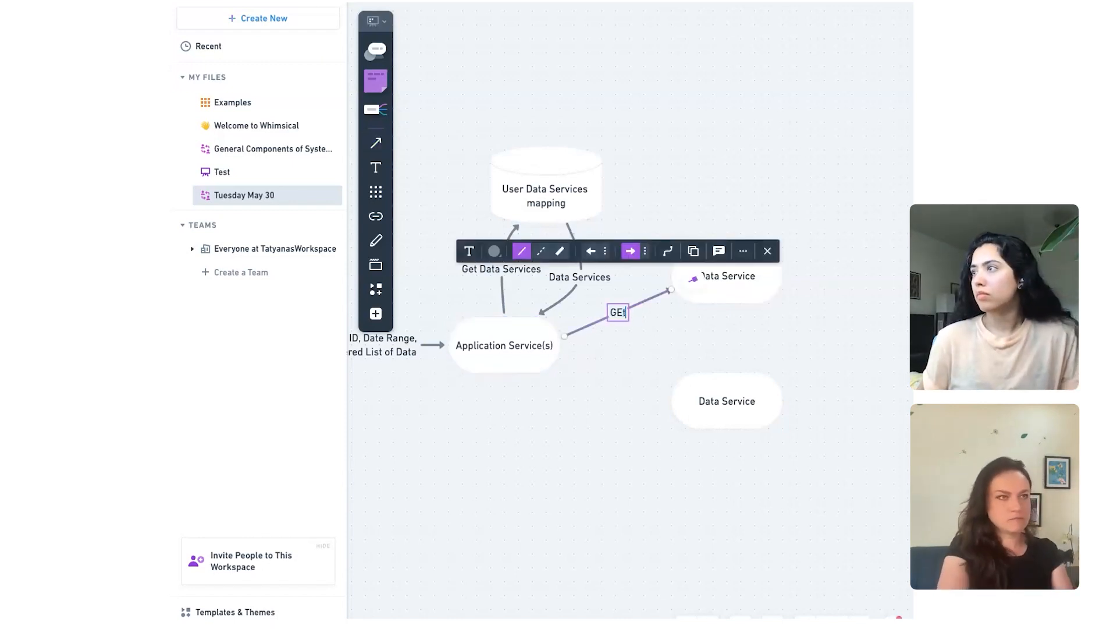
pyautogui.write('et')
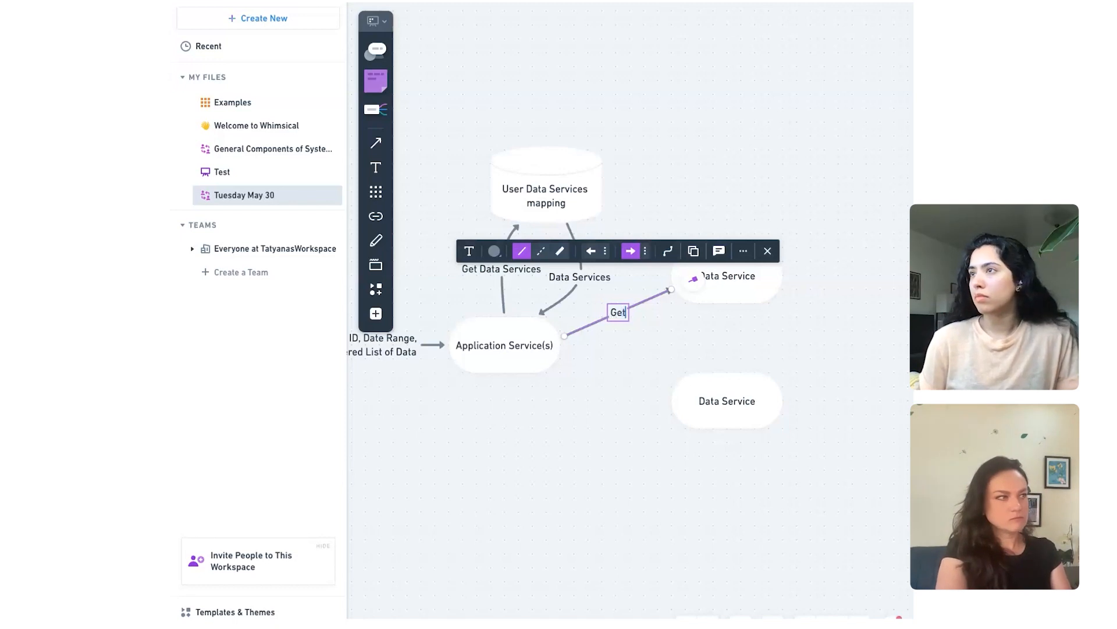
pyautogui.press('BackSpace')
pyautogui.press('BackSpace')
pyautogui.press('BackSpace')
pyautogui.write('Data Request')
pyautogui.click(647, 370)
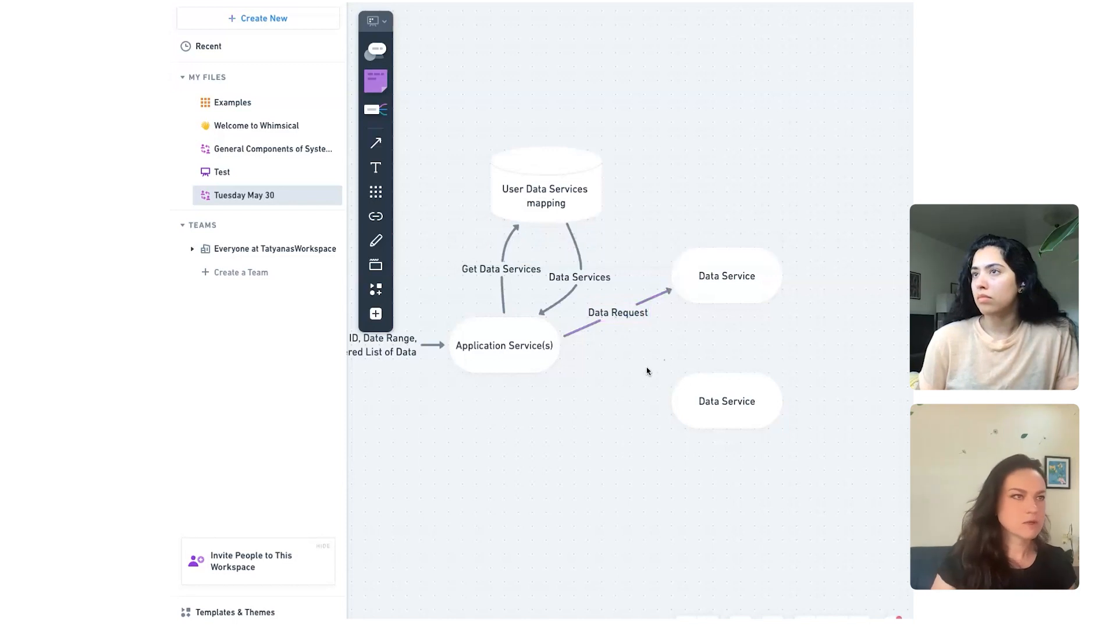
# Step: Connect Application Service(s) to the lower Data Service shape with an arrow labelled "Data Request"
pyautogui.click(376, 142)
pyautogui.moveTo(556, 365); pyautogui.dragTo(669, 413)
pyautogui.write('D')
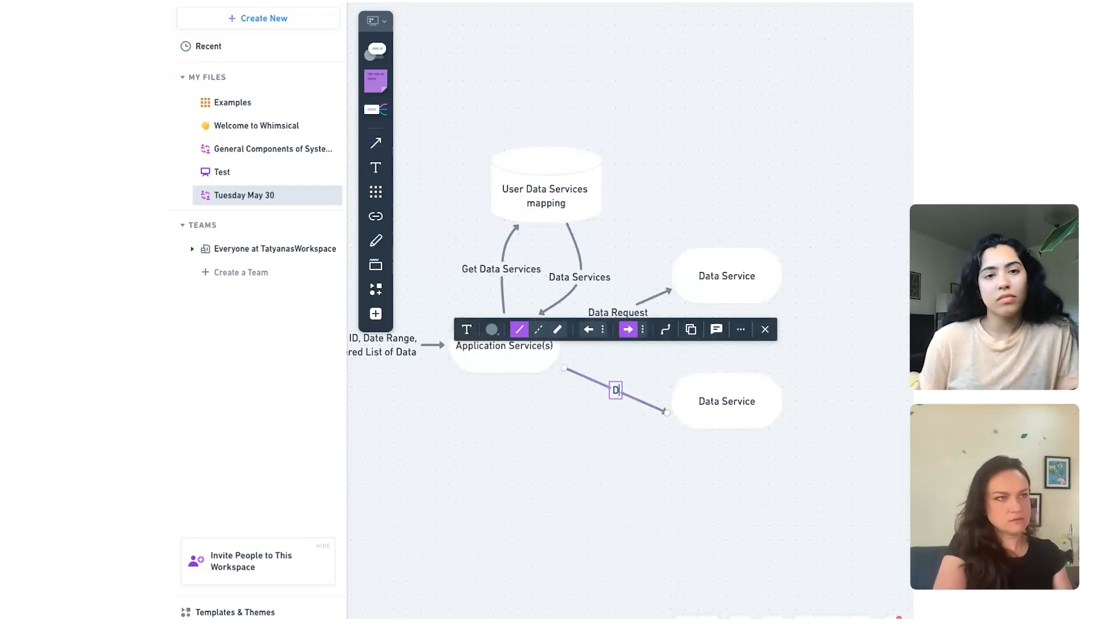
pyautogui.write('ata Request')
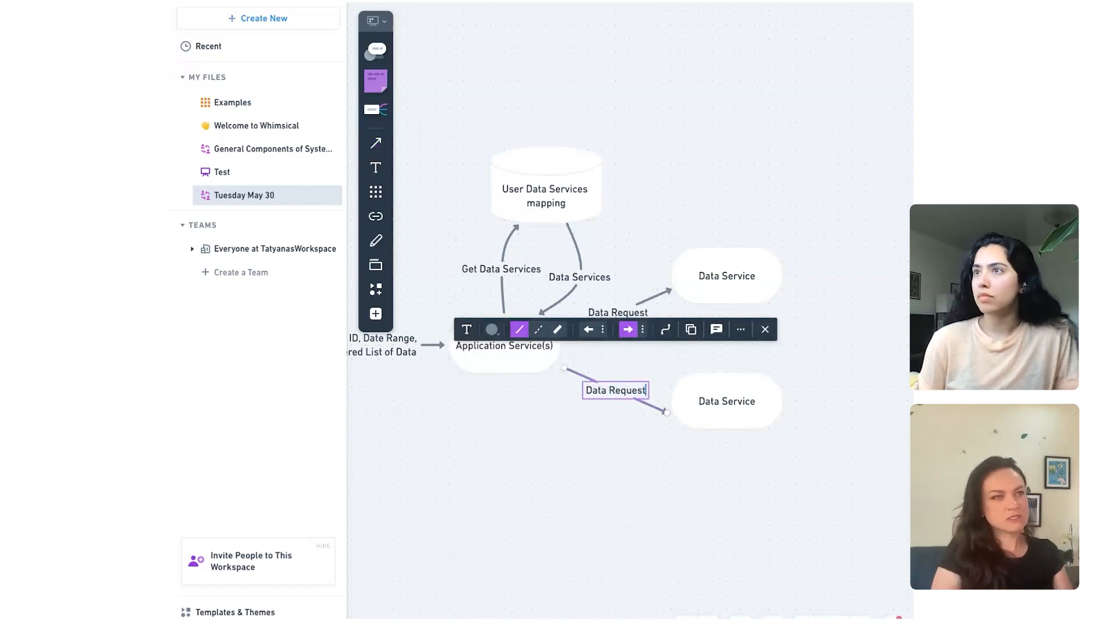
pyautogui.click(617, 497)
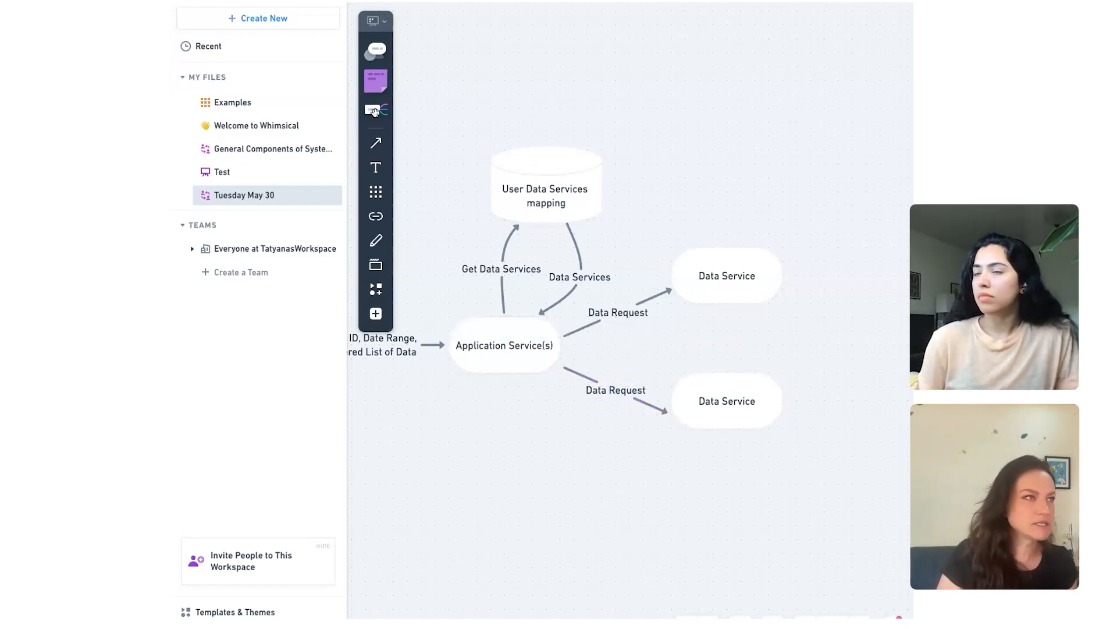
# Step: Draw a return connector from the upper Data Service shape to Application Service(s) and label it "Completion Event"
pyautogui.click(376, 143)
pyautogui.moveTo(706, 288); pyautogui.dragTo(552, 354)
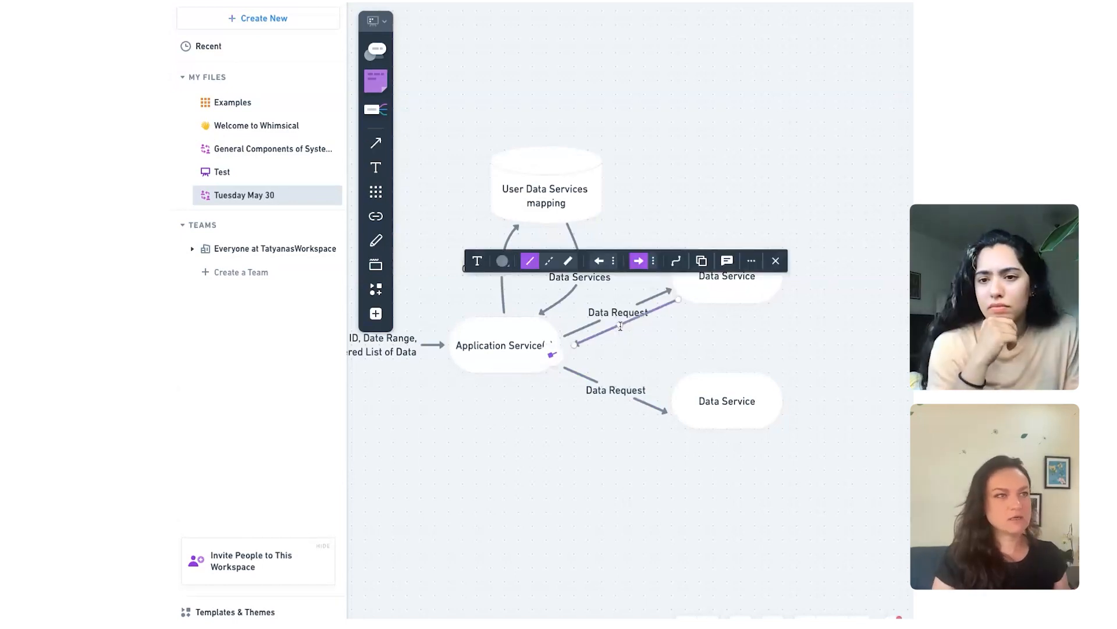
pyautogui.doubleClick(621, 327)
pyautogui.write('C')
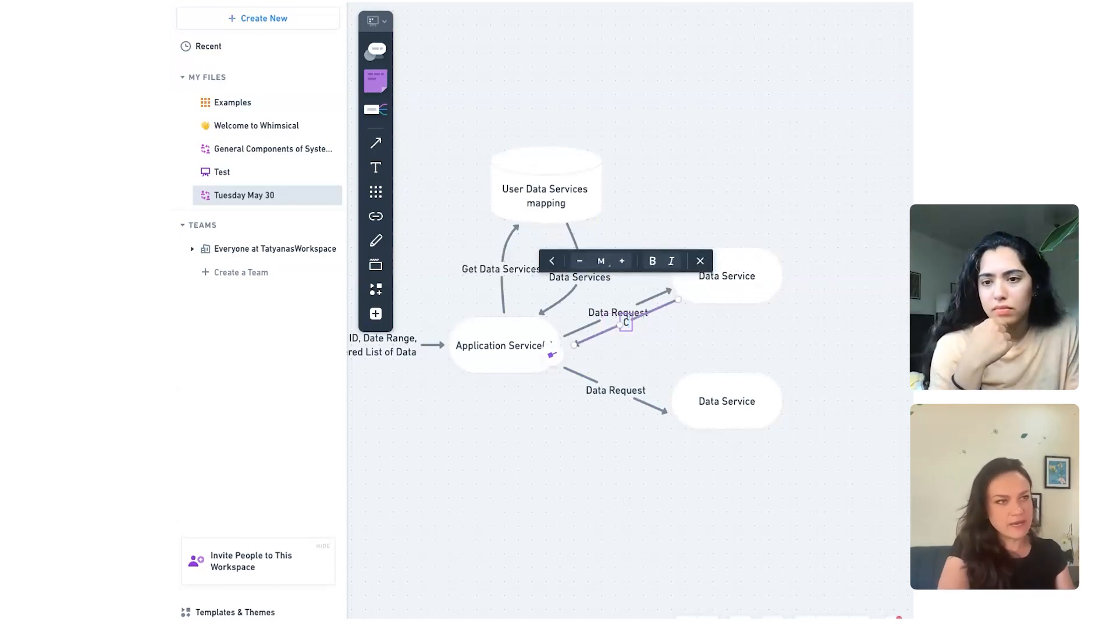
pyautogui.write('ompletion Events')
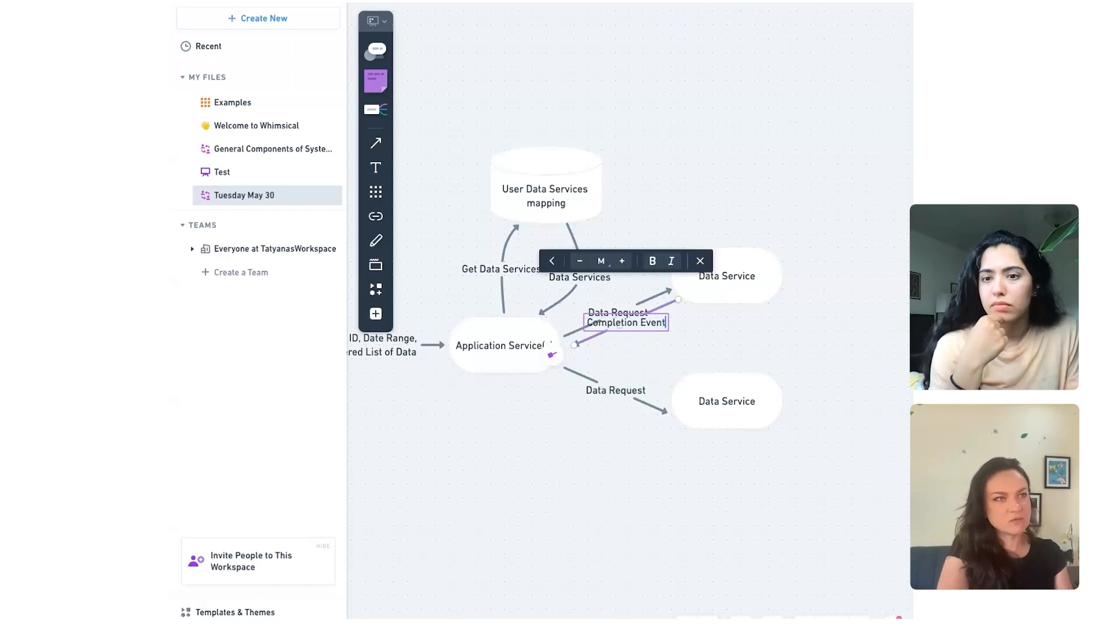
pyautogui.press('BackSpace')
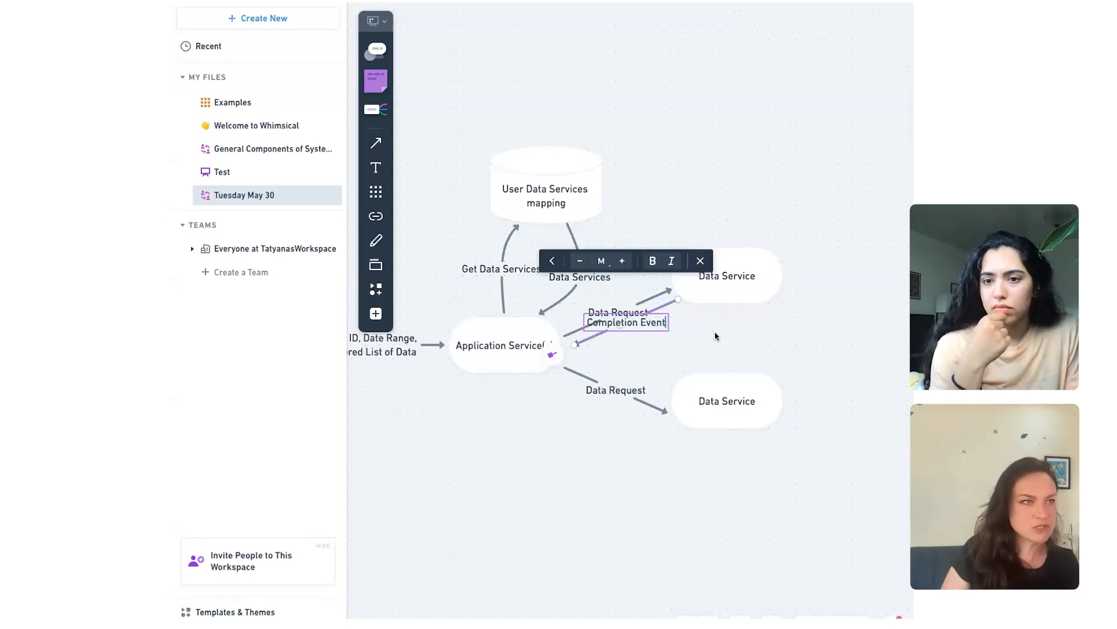
pyautogui.press('Escape')
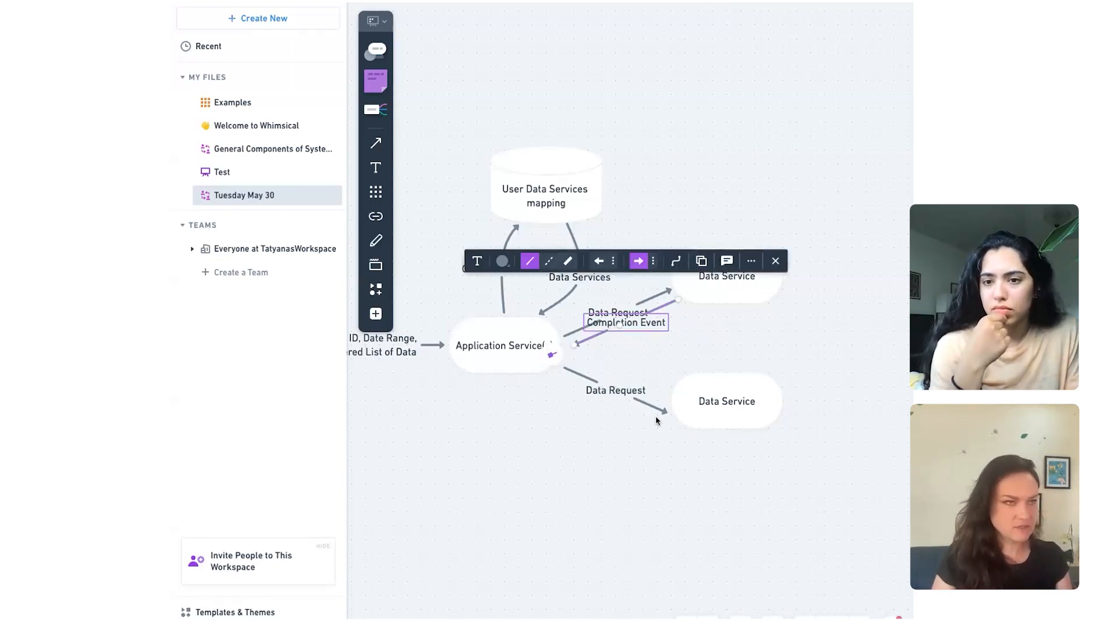
# Step: Move the upper Data Service shape slightly down and outward, and bring its Data Request arrowhead back to the shape's edge
pyautogui.click(668, 298)
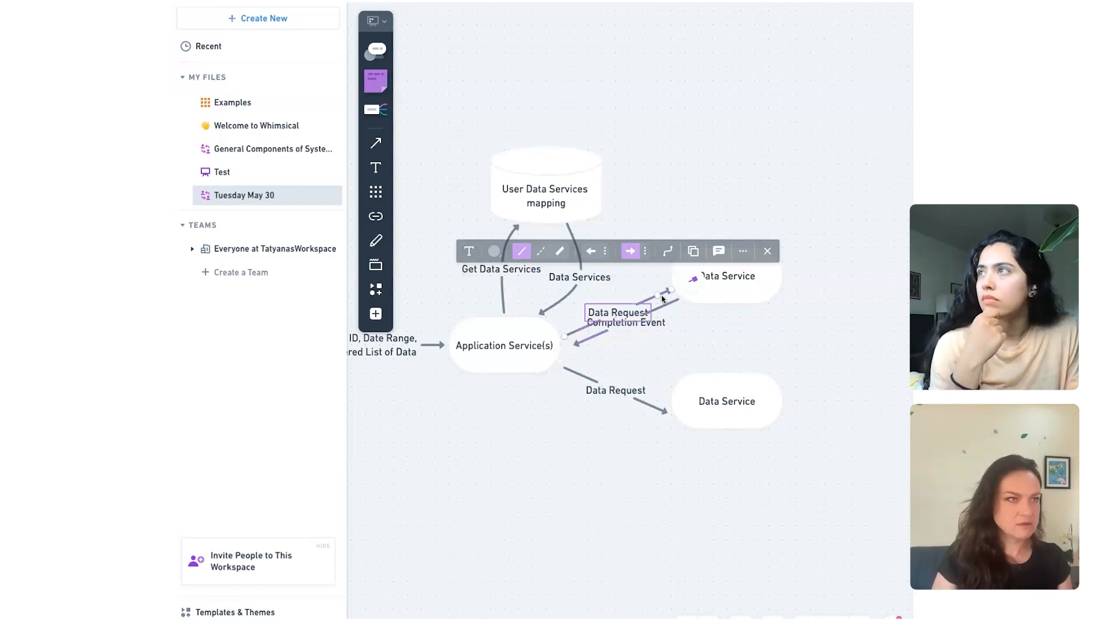
pyautogui.moveTo(725, 295); pyautogui.dragTo(748, 324)
pyautogui.click(667, 291)
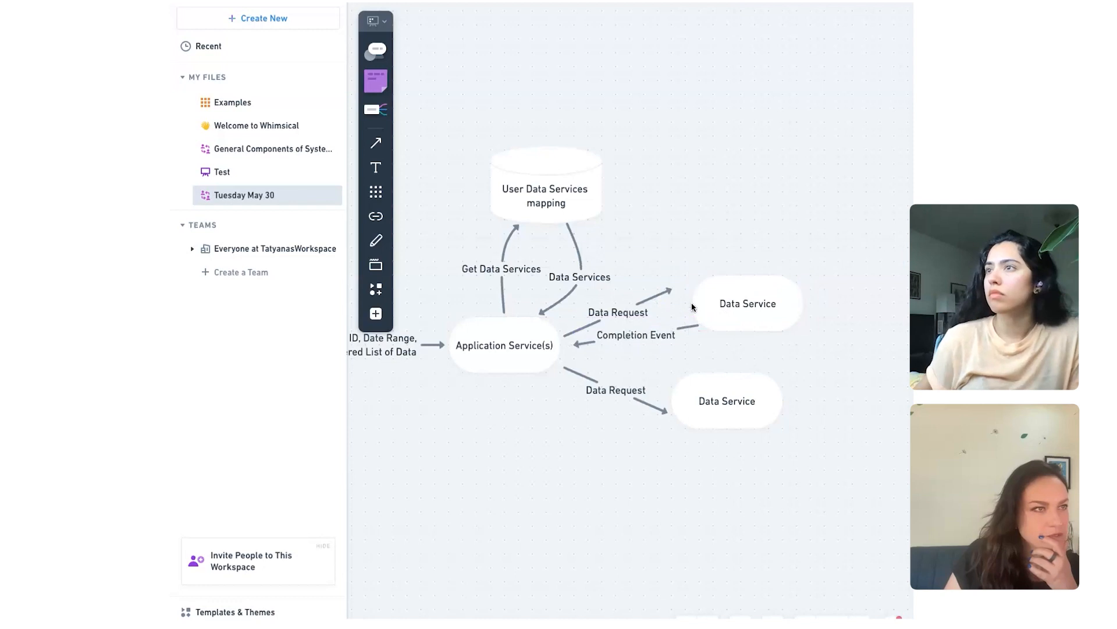
pyautogui.moveTo(672, 289); pyautogui.dragTo(688, 304)
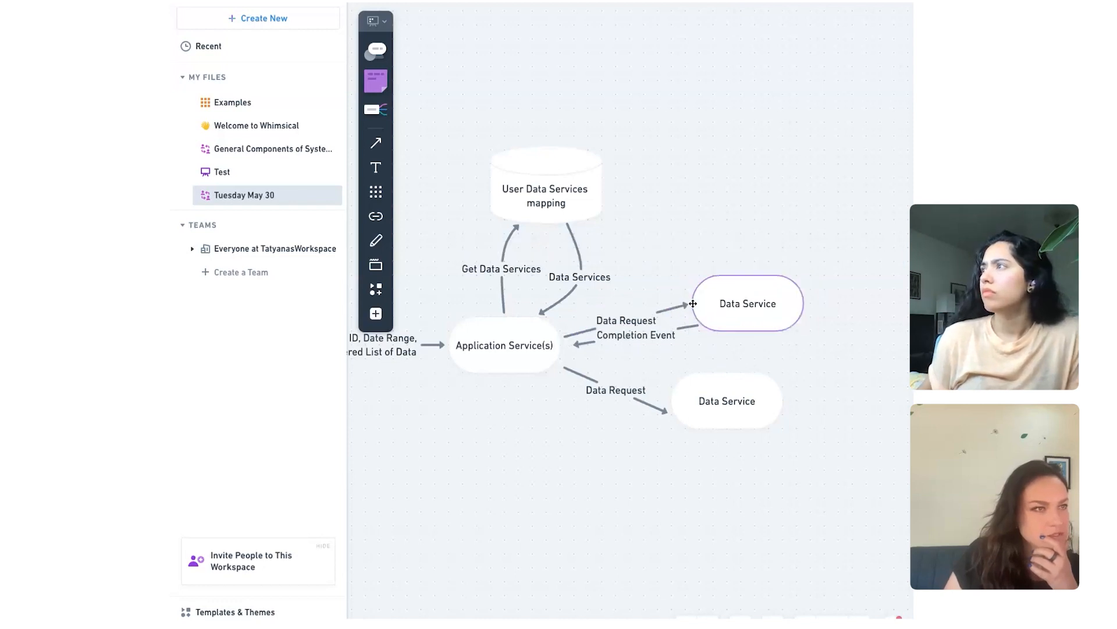
# Step: Add a return connector labelled "Completion Event" from the lower Data Service shape to Application Service(s)
pyautogui.click(679, 421)
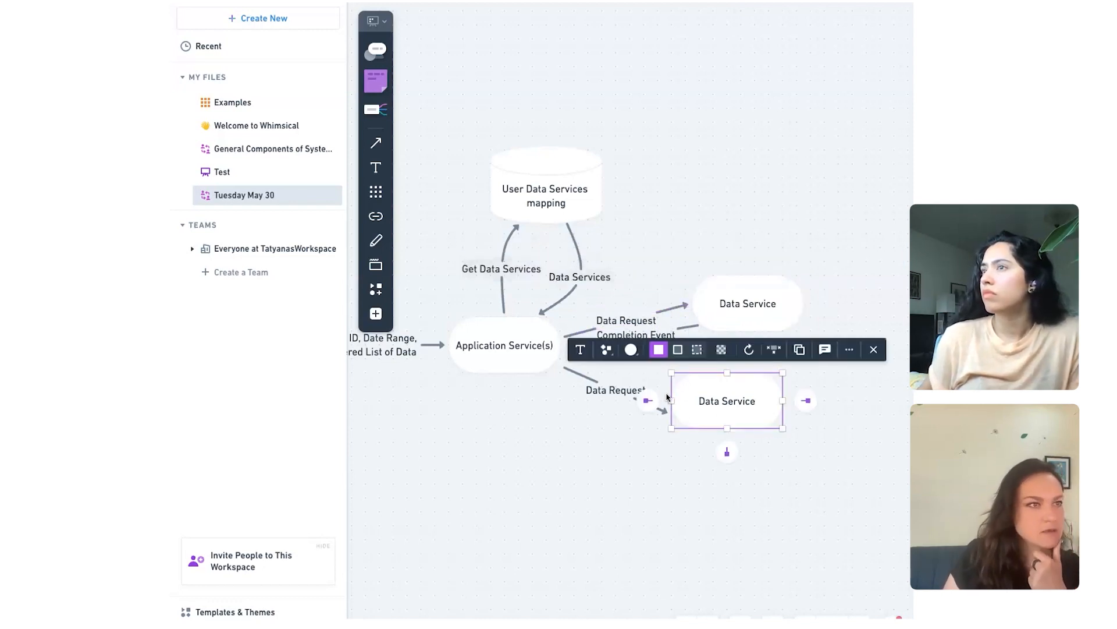
pyautogui.click(375, 144)
pyautogui.moveTo(668, 392); pyautogui.dragTo(570, 359)
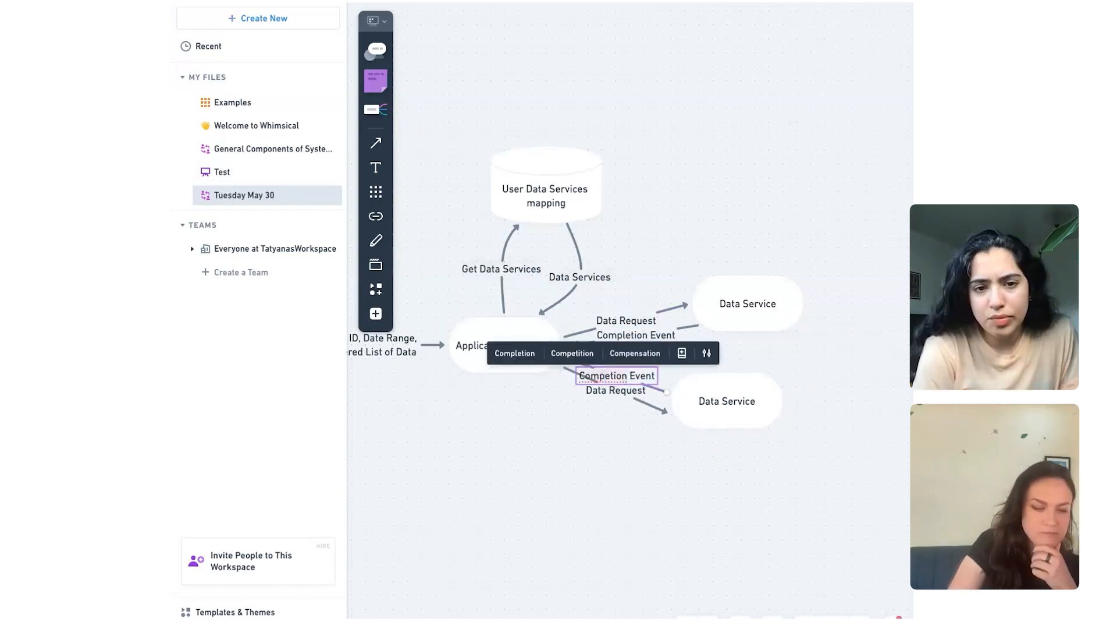
pyautogui.click(619, 482)
pyautogui.click(619, 482)
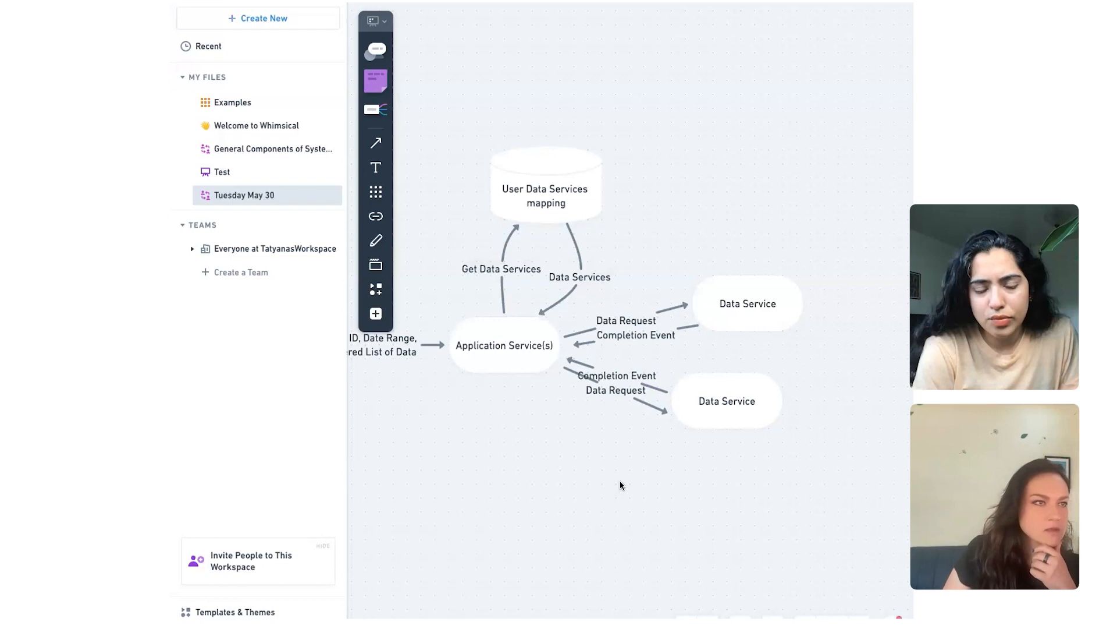
pyautogui.hscroll(5, 620, 485)
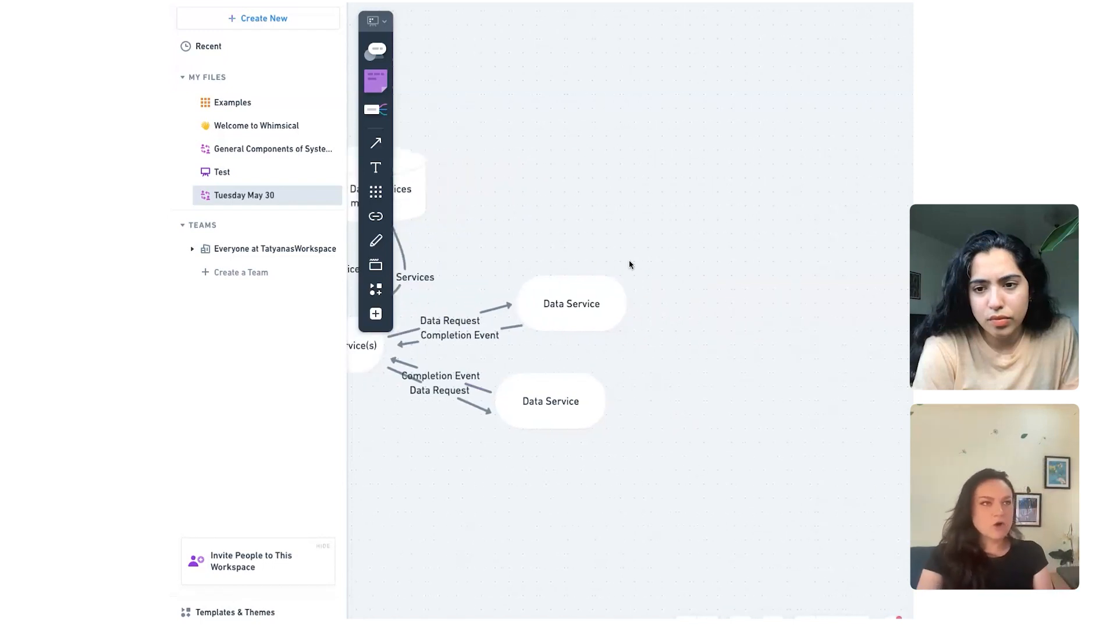
# Step: Place a cylinder shape beyond the two Data Service shapes and label it "Data Processing"
pyautogui.scroll(1, 630, 257)
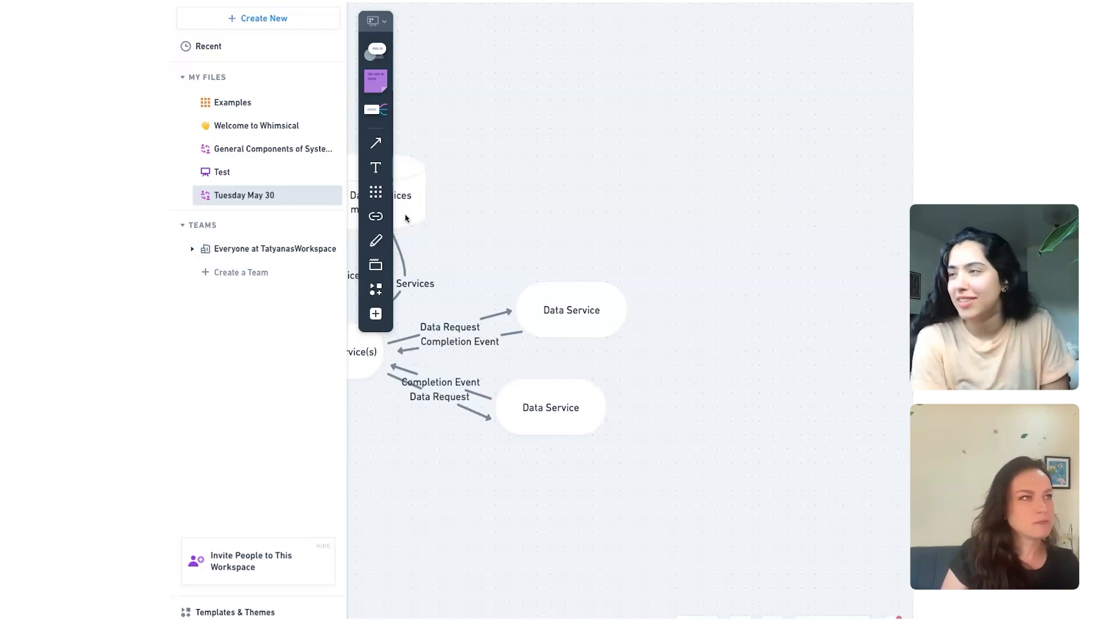
pyautogui.click(376, 313)
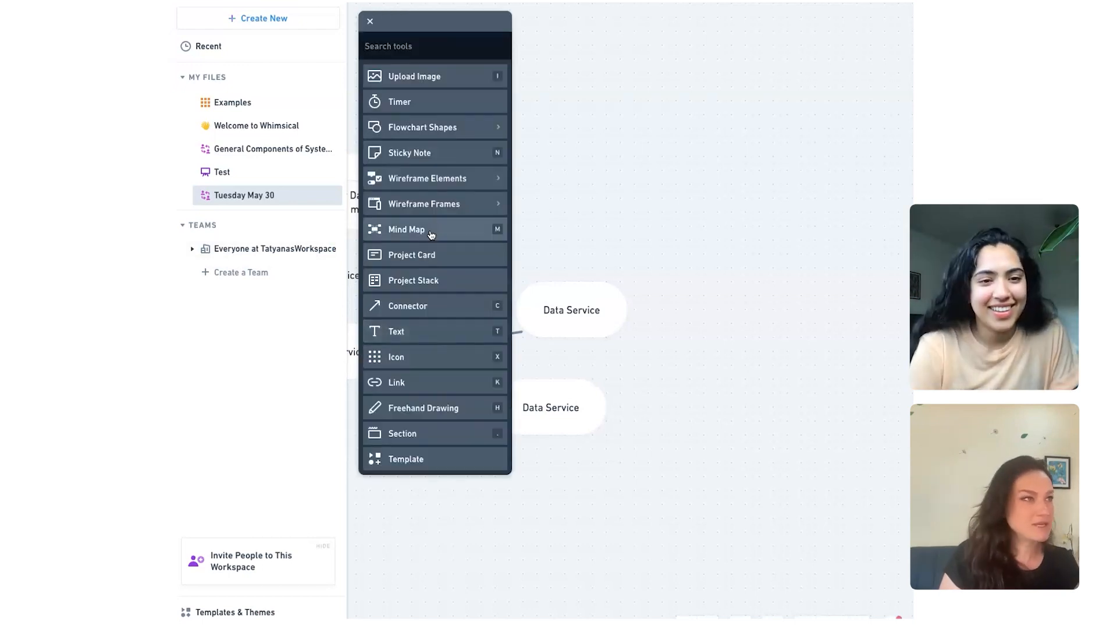
pyautogui.click(399, 127)
pyautogui.click(400, 128)
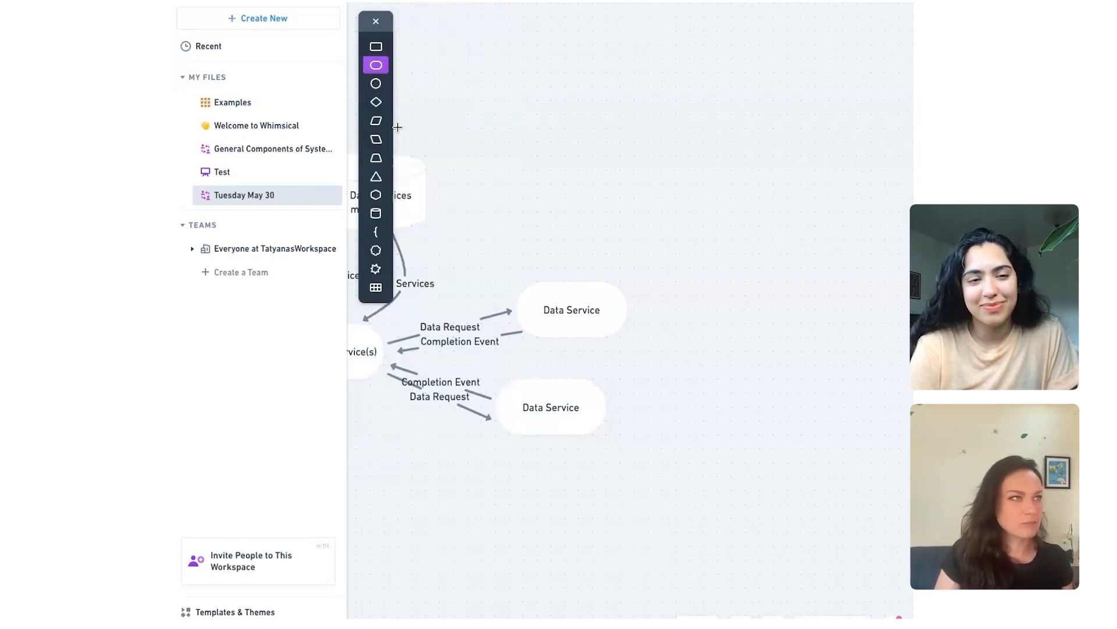
pyautogui.click(376, 213)
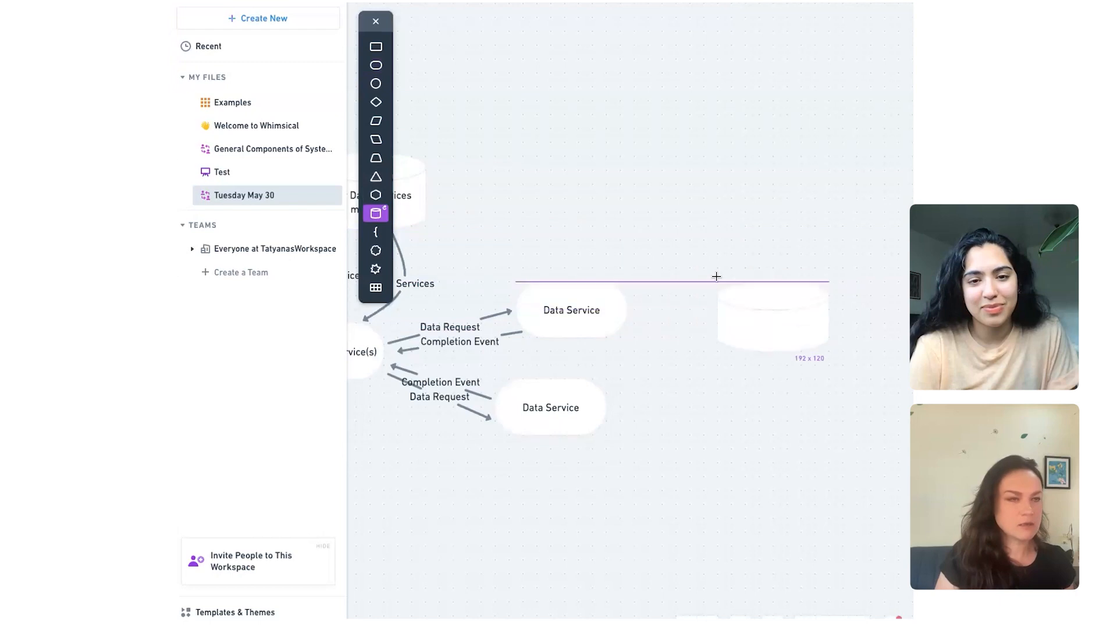
pyautogui.click(711, 336)
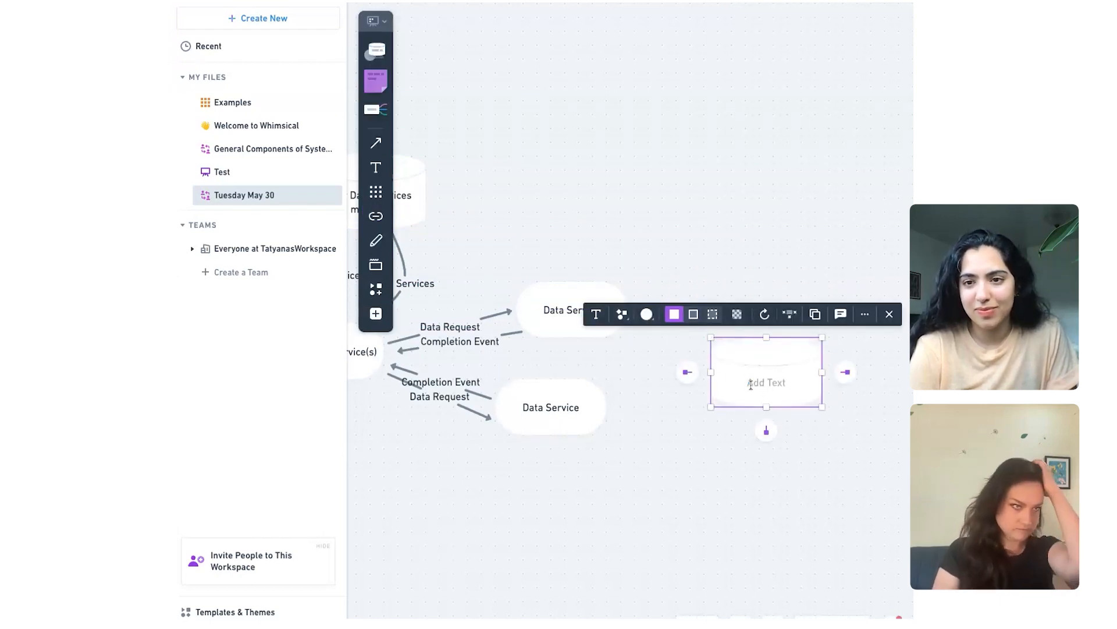
pyautogui.write('Data ')
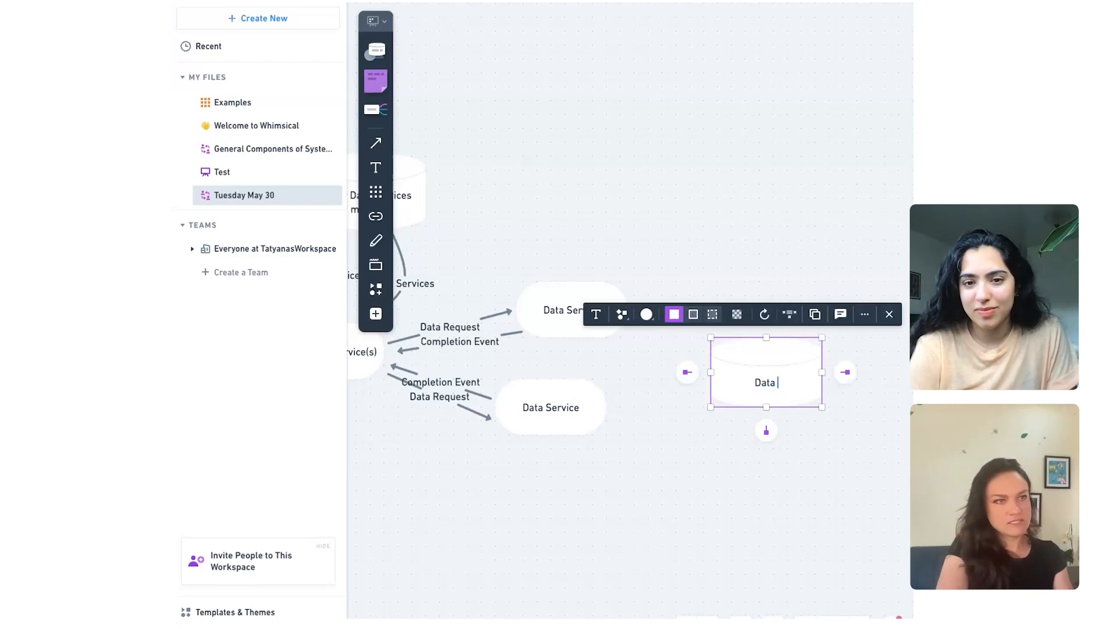
pyautogui.write('Processing')
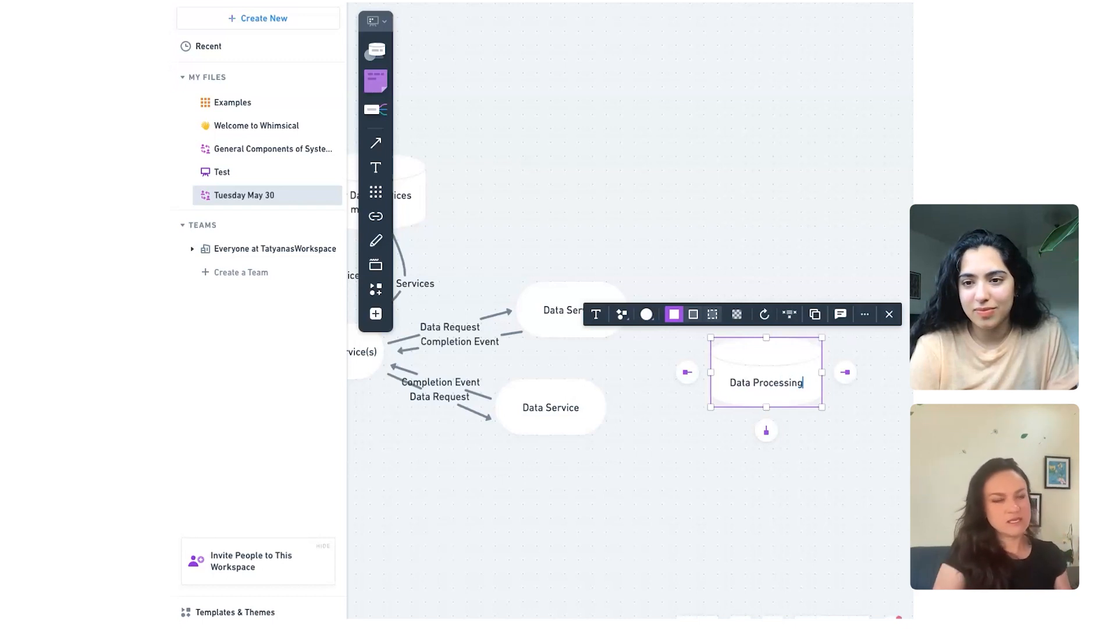
pyautogui.click(769, 455)
# Step: Duplicate the Data Processing cylinder twice to form an overlapping stack of three
pyautogui.click(727, 396)
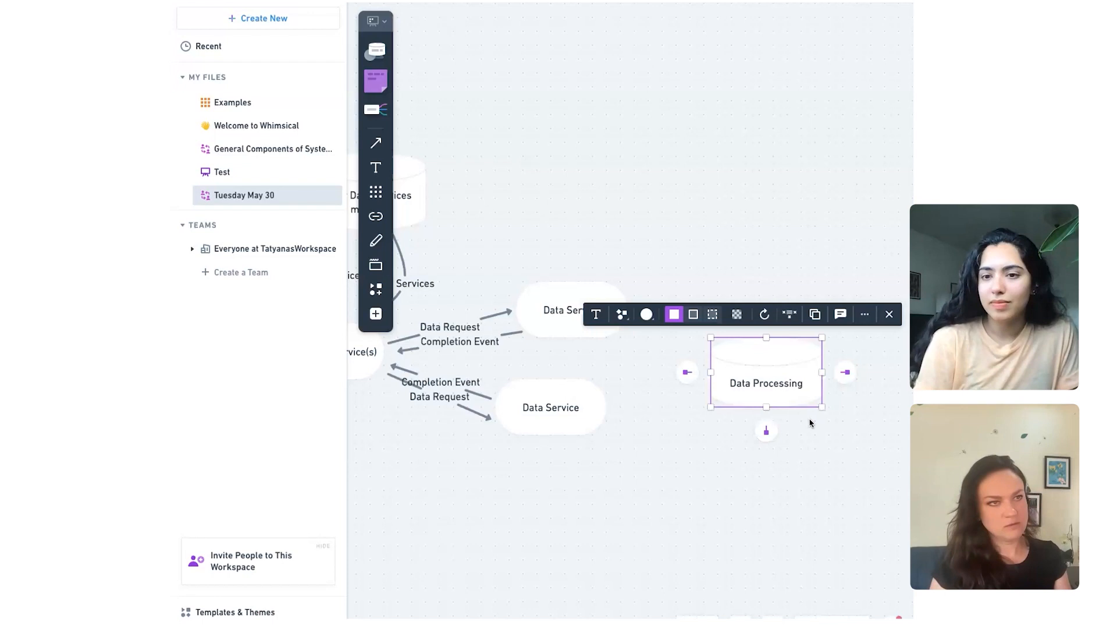
pyautogui.press('super+d')
pyautogui.press('super+d')
pyautogui.click(704, 504)
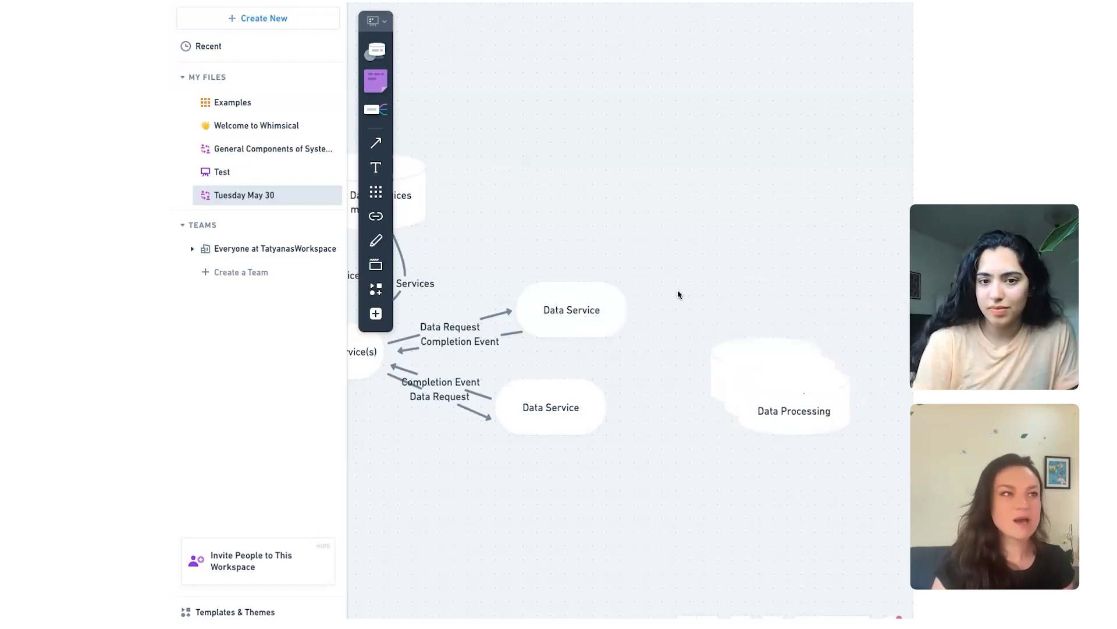
# Step: Connect the upper Data Service shape to the Data Processing stack with an arrow labelled "Data"
pyautogui.press('x')
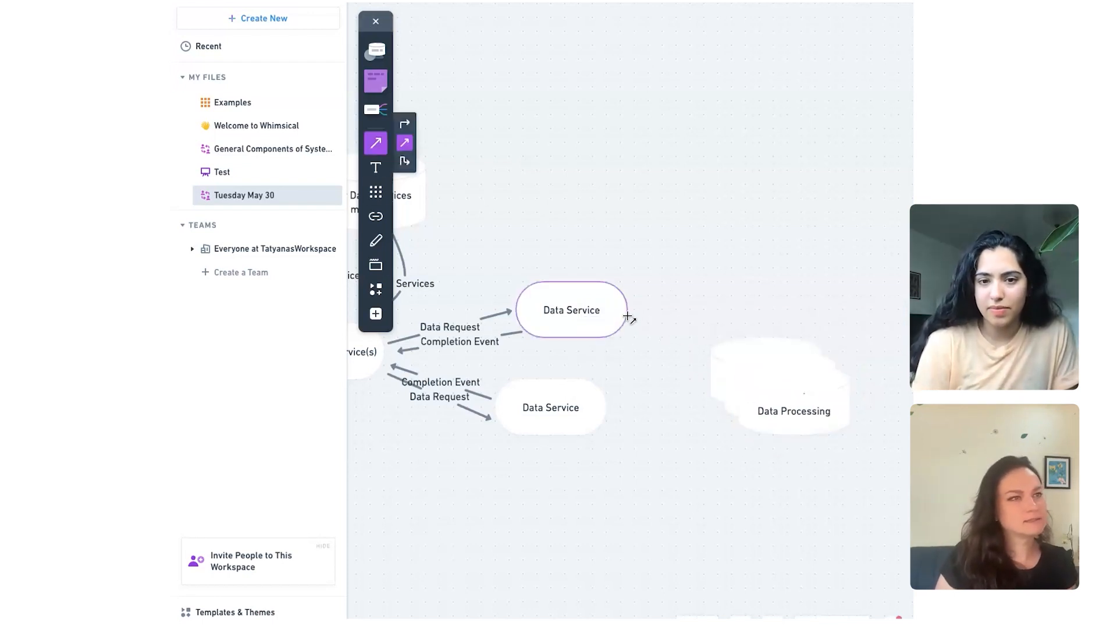
pyautogui.moveTo(629, 317); pyautogui.dragTo(704, 350)
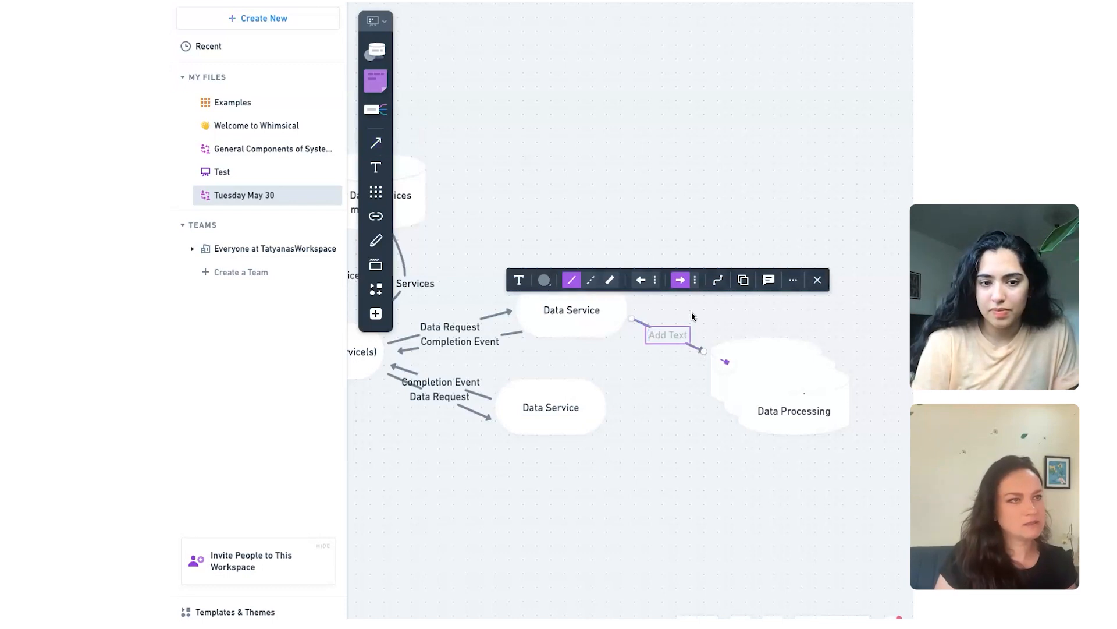
pyautogui.write('Data')
pyautogui.click(665, 401)
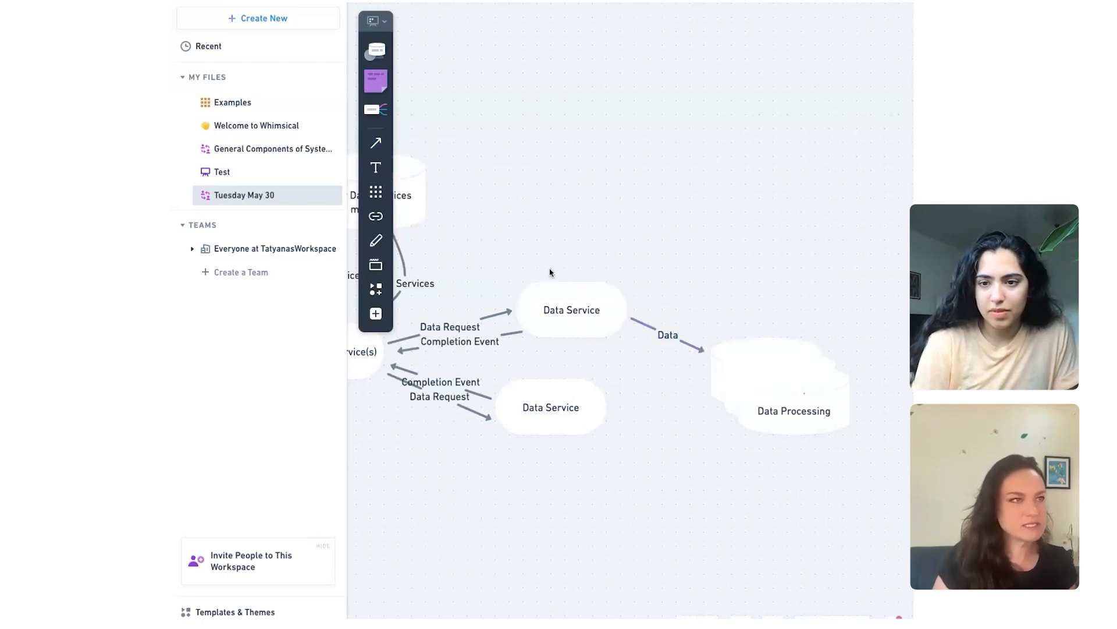
# Step: Draw an arrow from the lower Data Service shape to the Data Processing stack and label it "Data"
pyautogui.press('x')
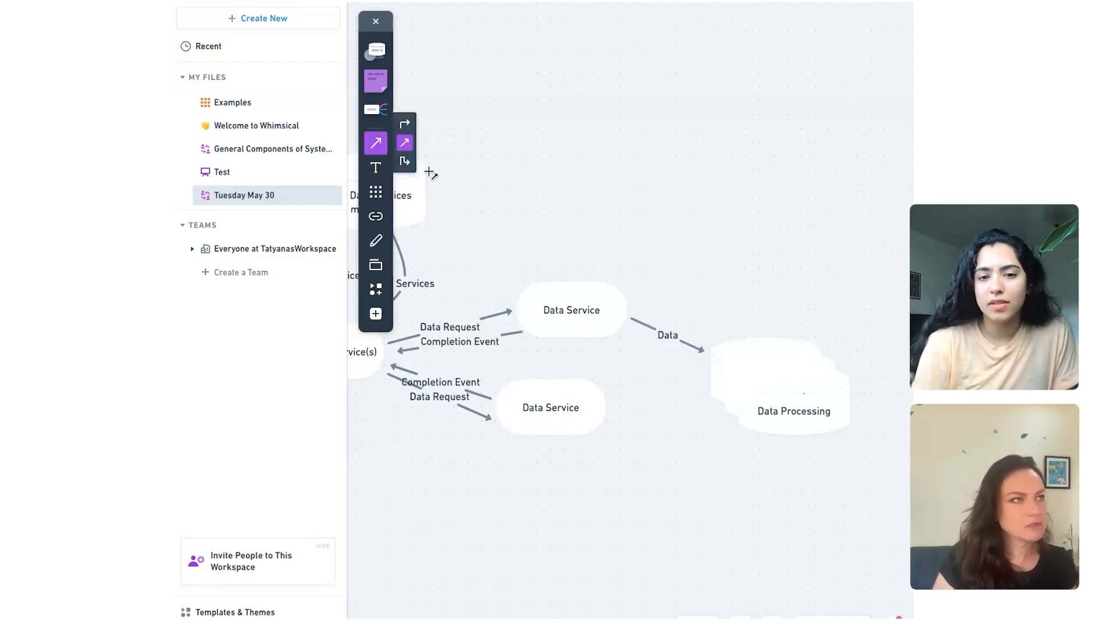
pyautogui.moveTo(609, 418); pyautogui.dragTo(704, 386)
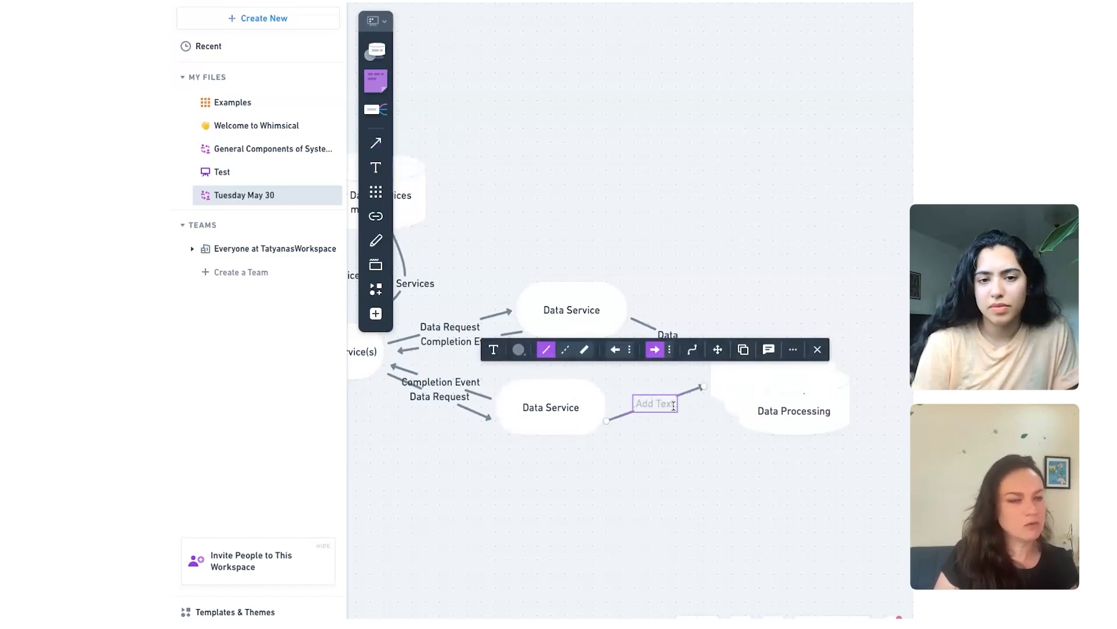
pyautogui.write('Data')
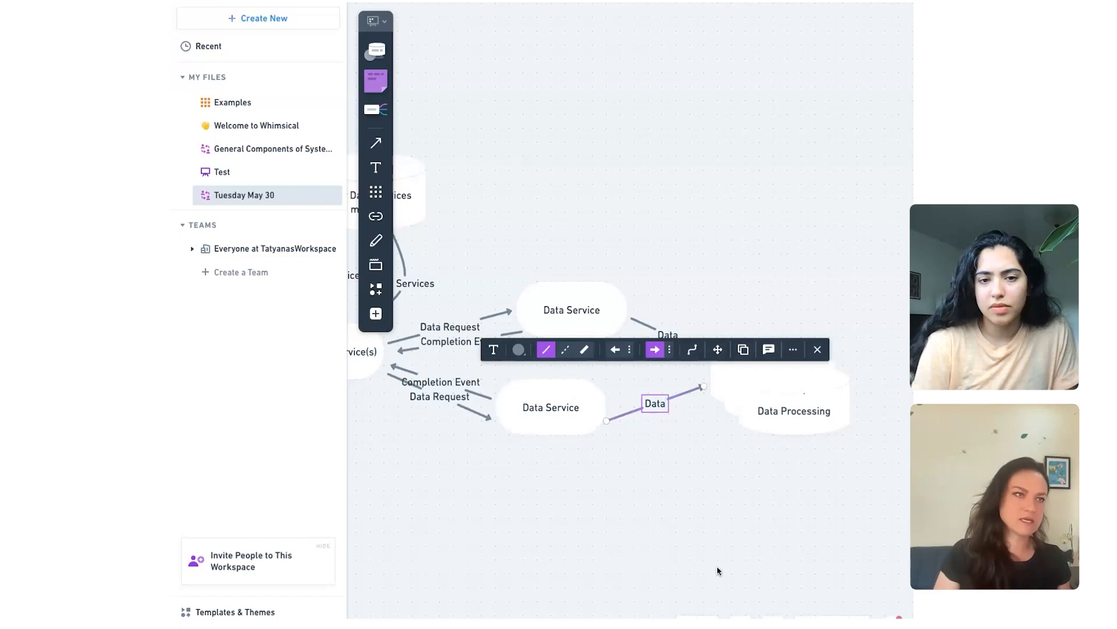
pyautogui.click(718, 525)
# Step: Move the upper Data Service shape slightly away from the Data Processing stack, toward Application Service(s)
pyautogui.hscroll(2, 717, 526)
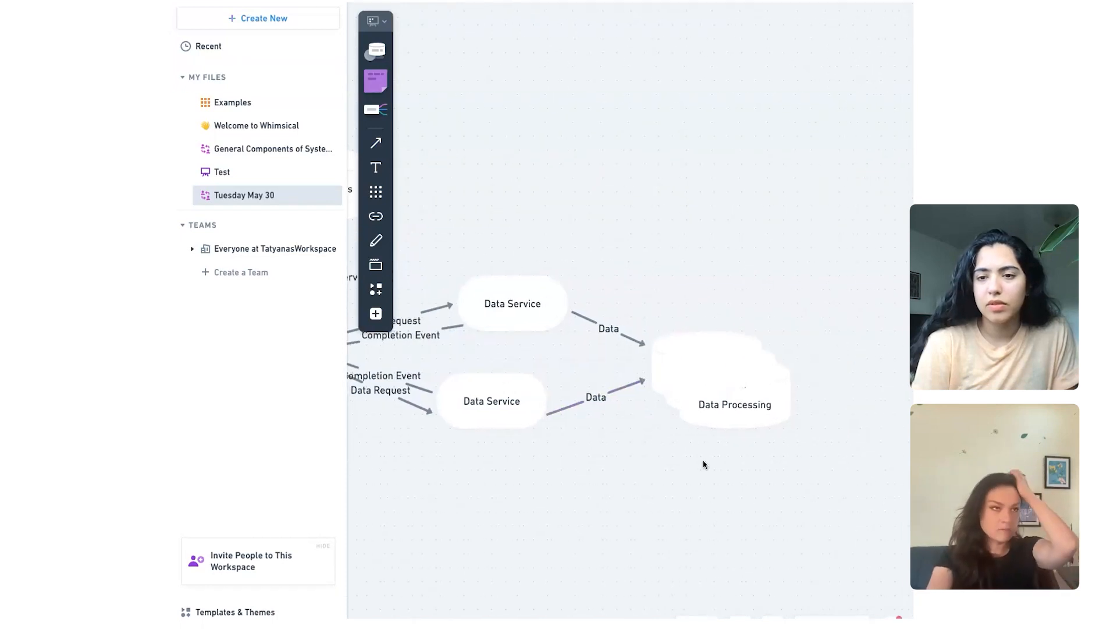
pyautogui.moveTo(518, 333); pyautogui.dragTo(504, 331)
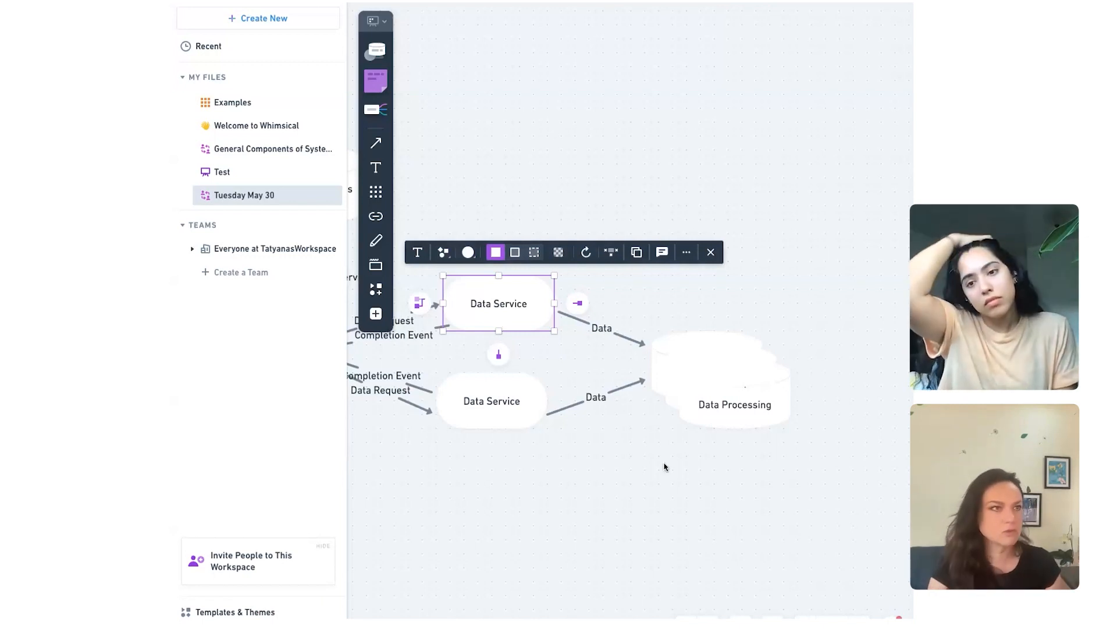
# Step: Place a blank 192 x 120 cylinder on the far side of the Data Processing stack, level with its front cylinder
pyautogui.hscroll(5, 665, 467)
pyautogui.hscroll(-2, 665, 467)
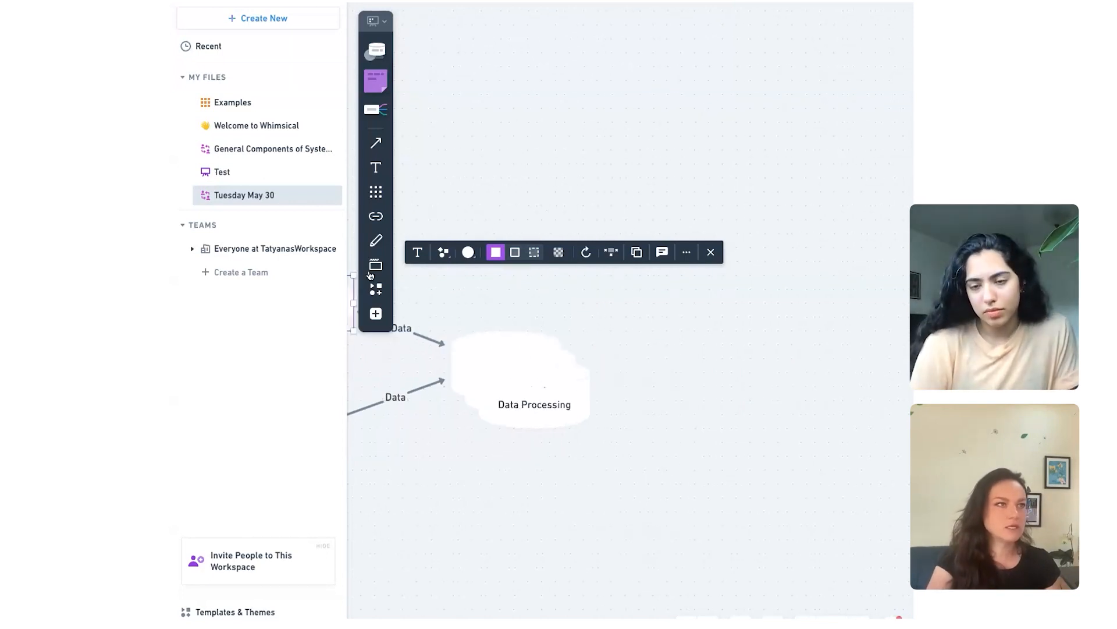
pyautogui.click(376, 313)
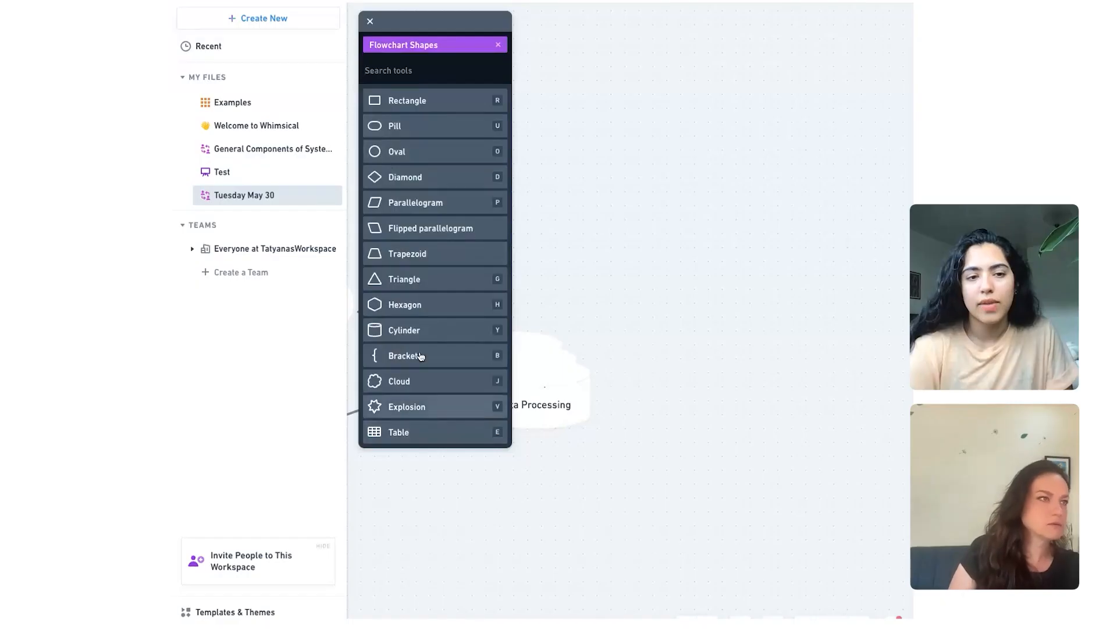
pyautogui.click(427, 331)
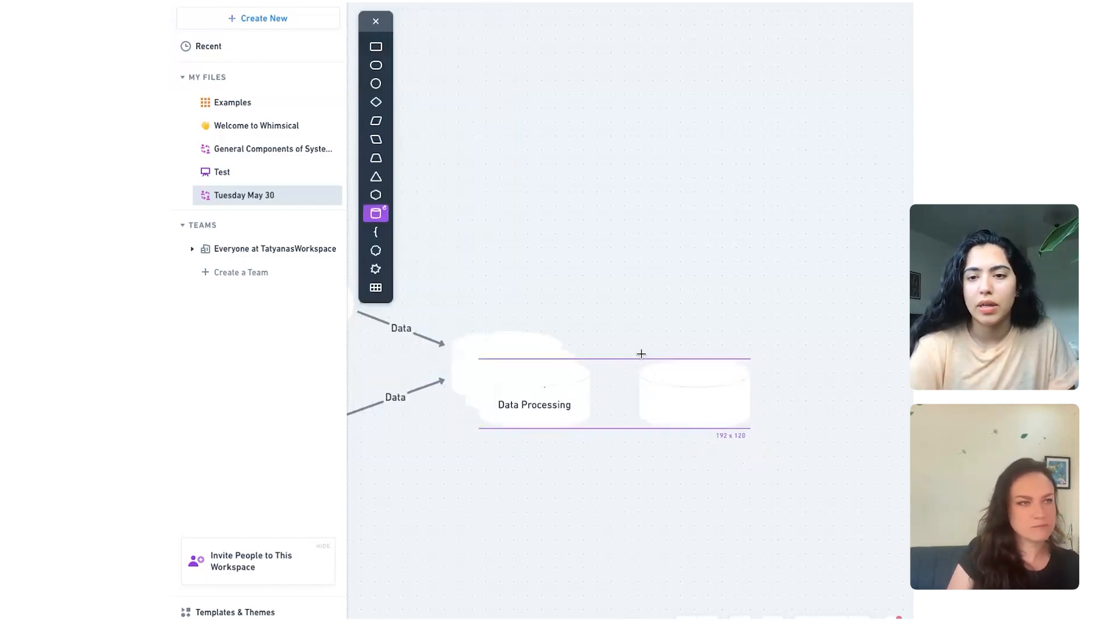
pyautogui.click(642, 354)
pyautogui.click(750, 491)
# Step: Duplicate the blank cylinder and offset the copy slightly down and outward so the two overlap
pyautogui.click(728, 421)
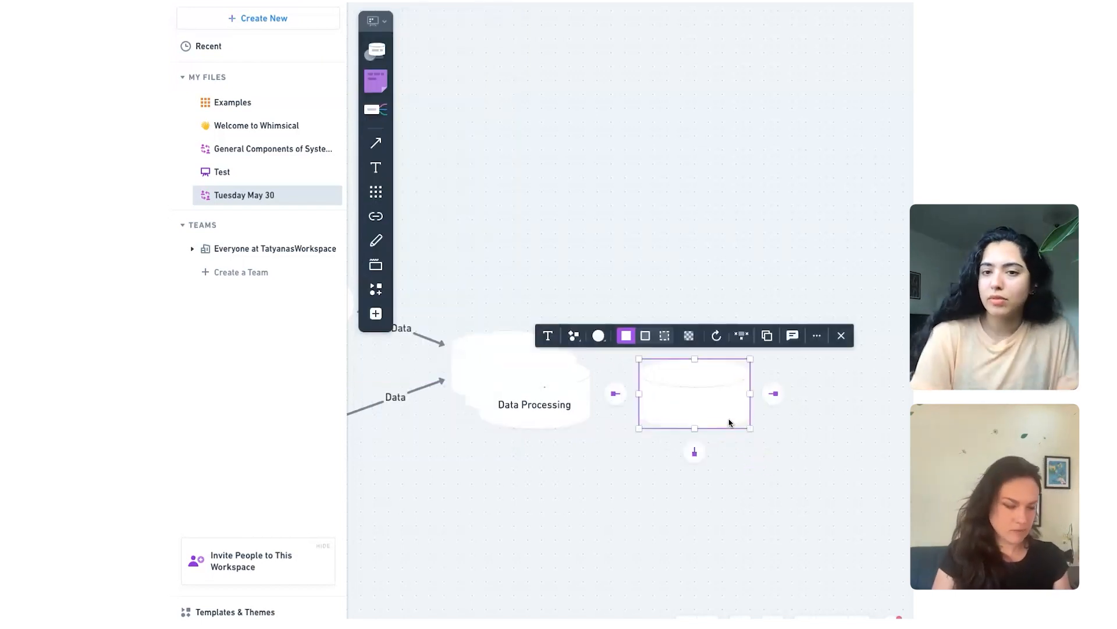
pyautogui.press('super+d')
pyautogui.moveTo(725, 429)
pyautogui.mouseDown()
pyautogui.moveTo(719, 362)
pyautogui.moveTo(696, 354)
pyautogui.moveTo(748, 399)
pyautogui.moveTo(728, 437)
pyautogui.mouseUp()
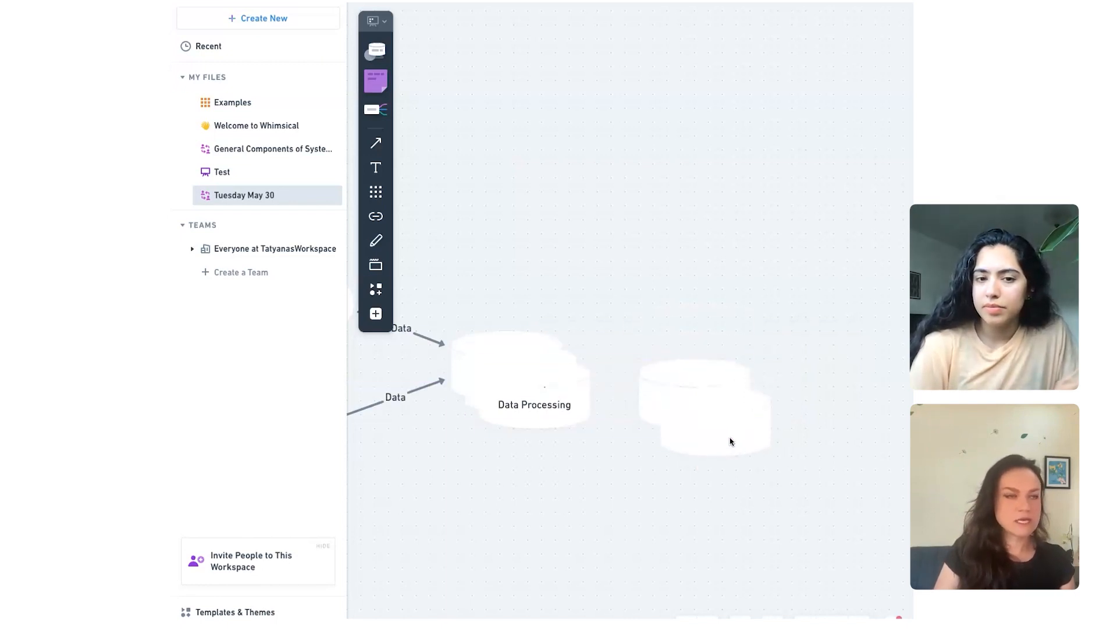
# Step: Move both blank cylinders up in line with the Data Processing stack and duplicate the front one to make an overlapping stack of three
pyautogui.click(643, 395)
pyautogui.moveTo(643, 396); pyautogui.dragTo(643, 368)
pyautogui.click(736, 444)
pyautogui.moveTo(736, 447)
pyautogui.mouseDown()
pyautogui.moveTo(724, 424)
pyautogui.moveTo(756, 436)
pyautogui.moveTo(735, 434)
pyautogui.mouseUp()
pyautogui.press('super+d')
pyautogui.click(850, 471)
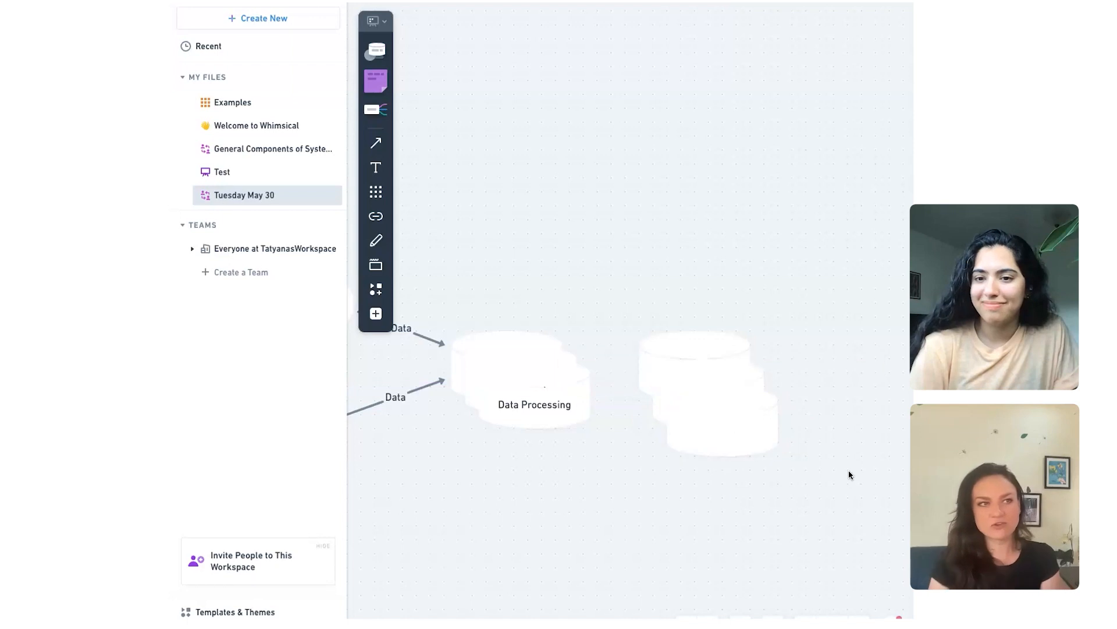